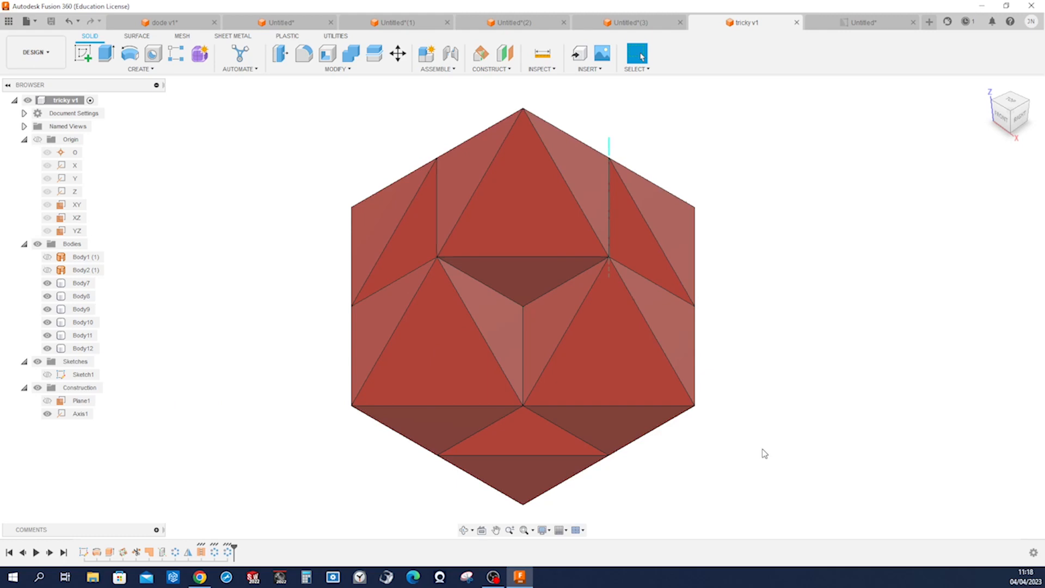
Examine the finished polyhedron from the top, left and front and in its fitted overall view, together with its 2D drawing sheet
key("t")
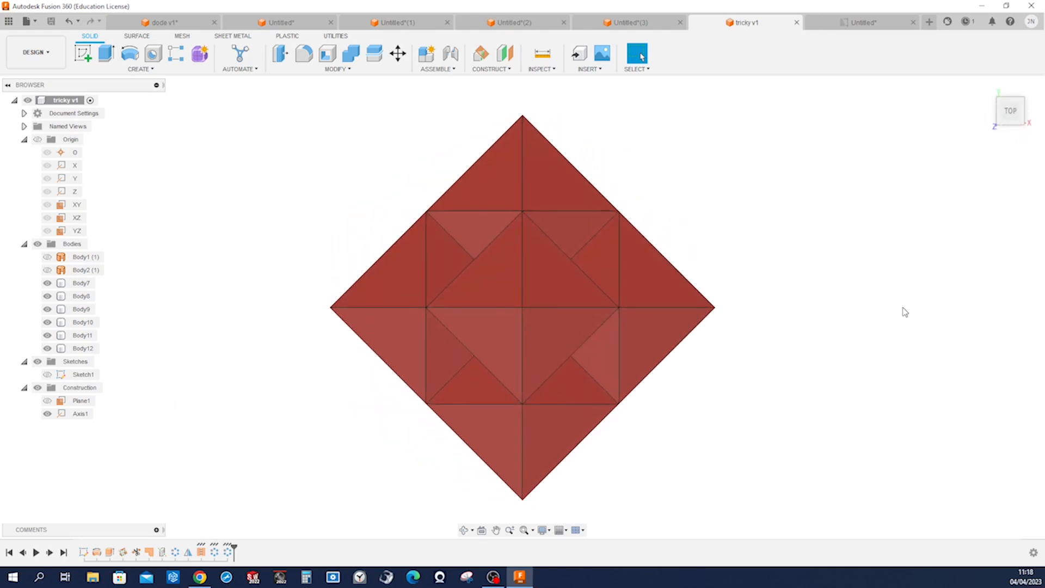
key("l")
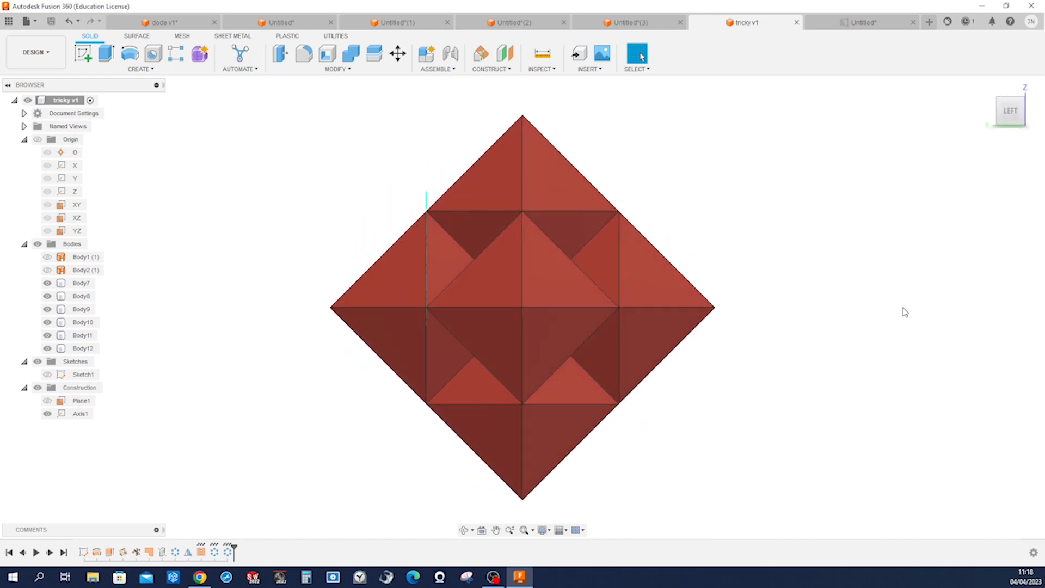
key("f")
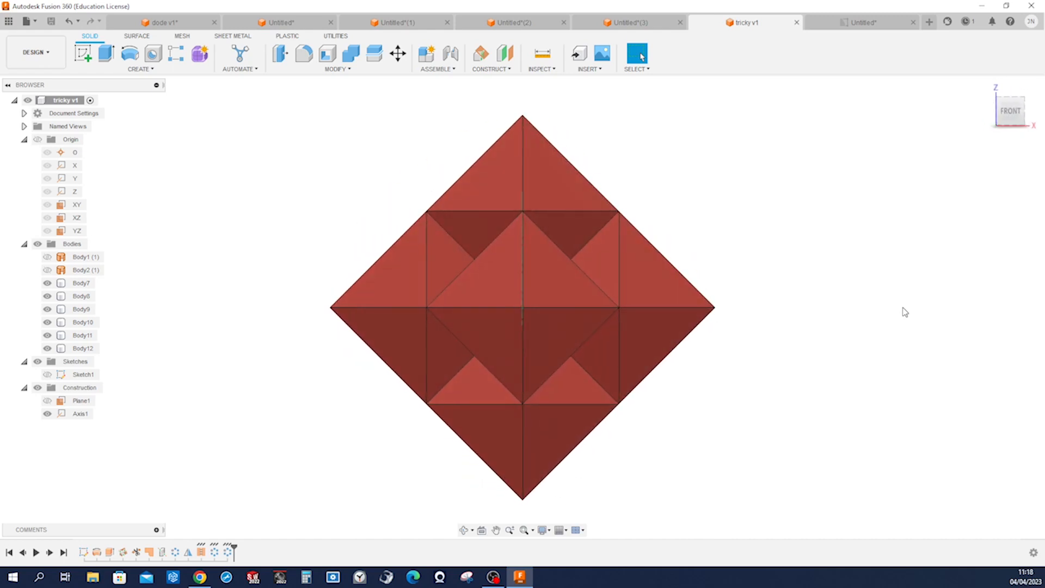
key("F6")
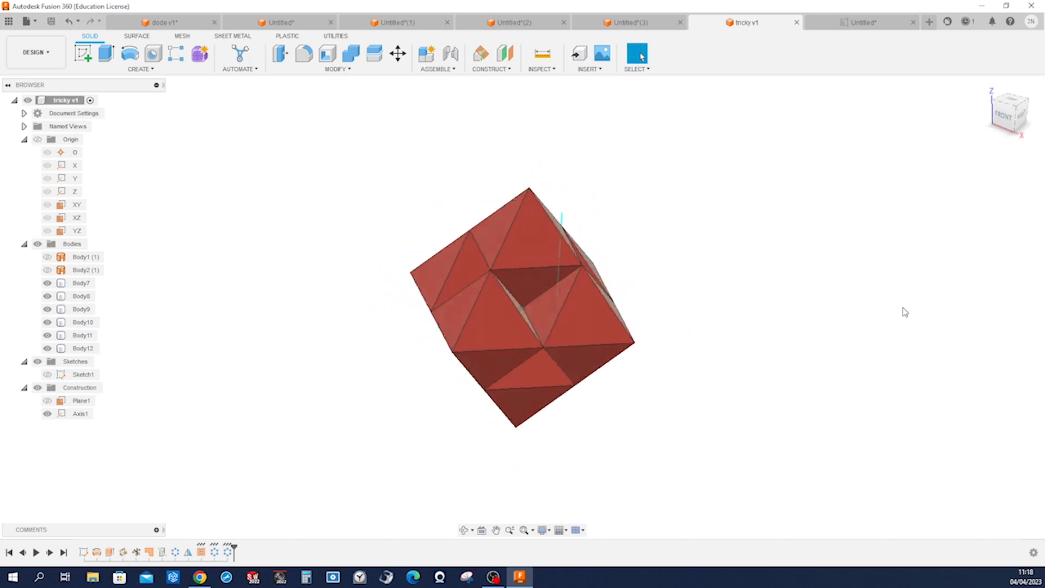
key("F6")
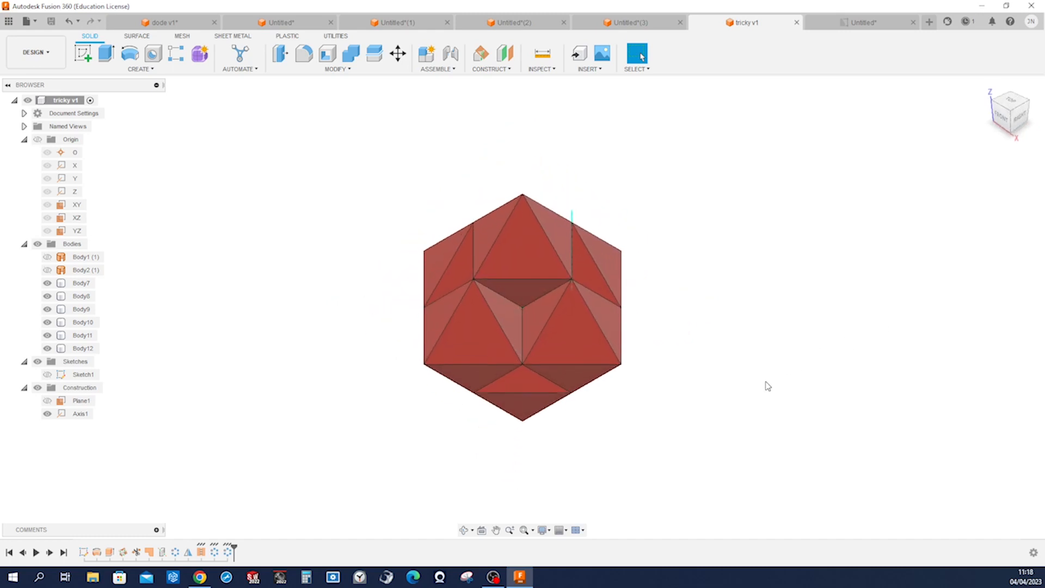
left_click(830, 25)
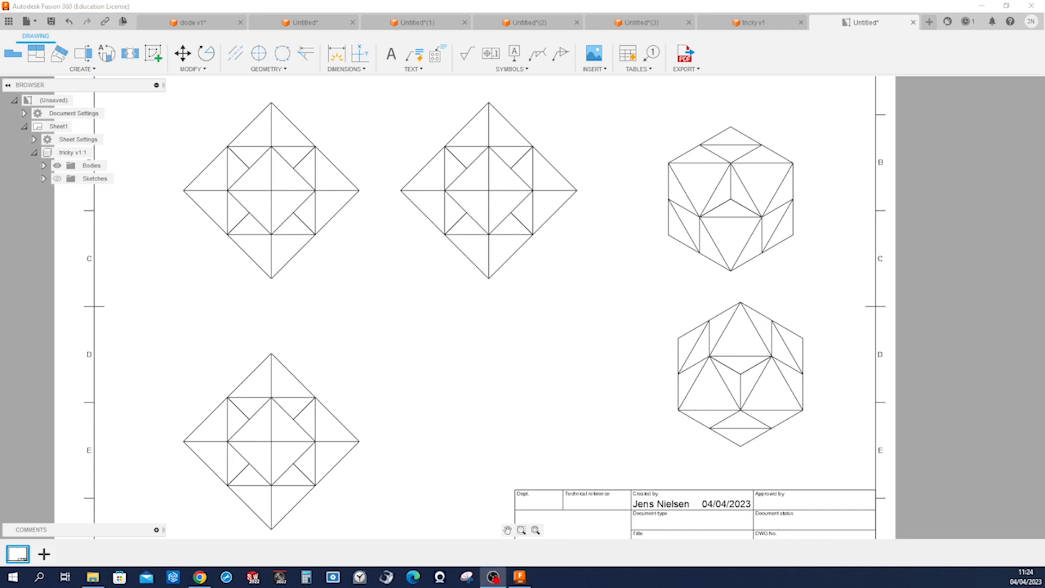
left_click(142, 502)
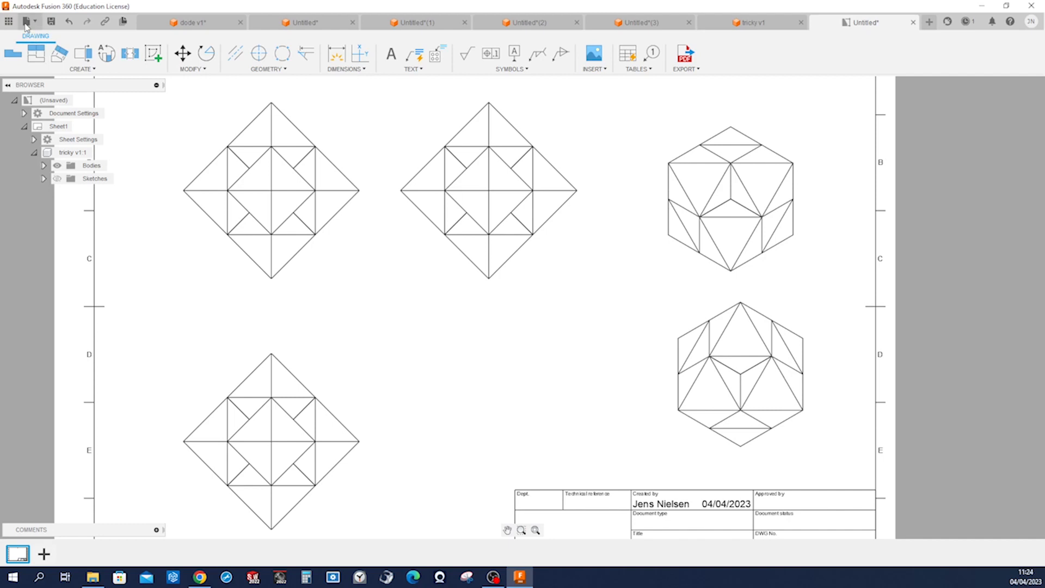
Create a new design and start a sketch on the front XZ plane
left_click(25, 21)
left_click(46, 36)
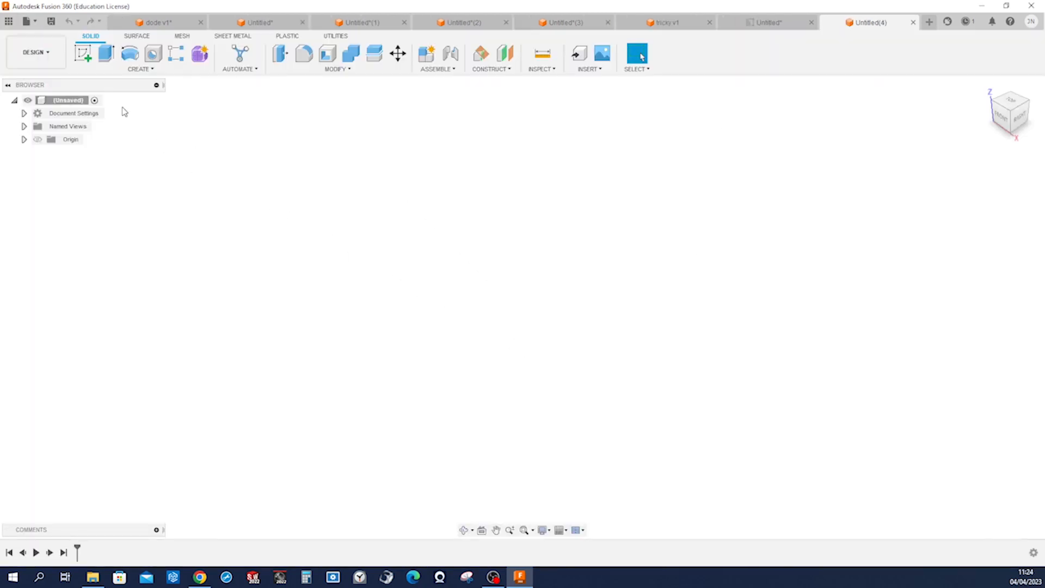
left_click(83, 53)
left_click(555, 293)
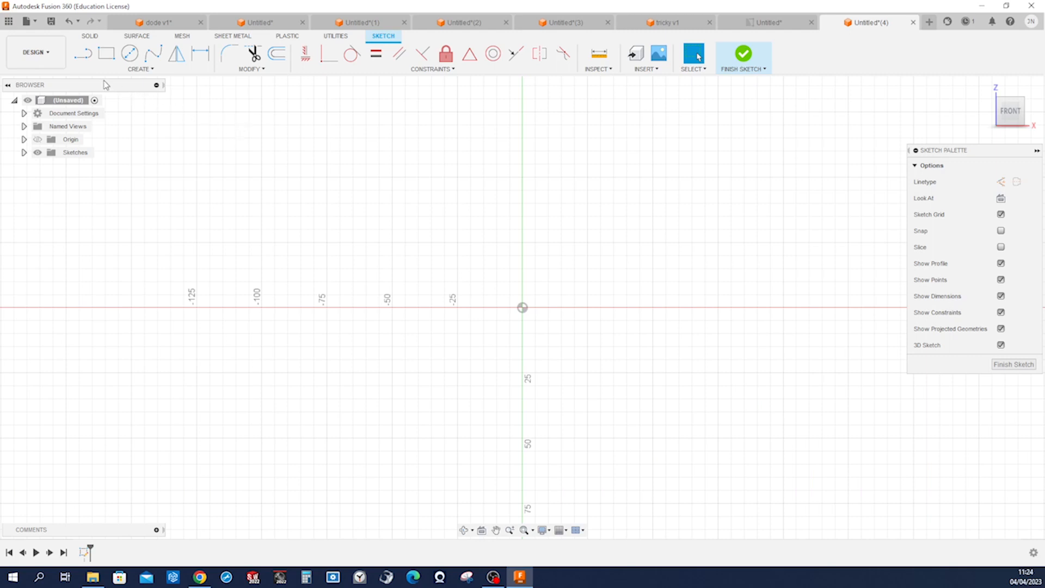
Sketch a center rectangle around the origin
left_click(140, 69)
mouse_move(128, 92)
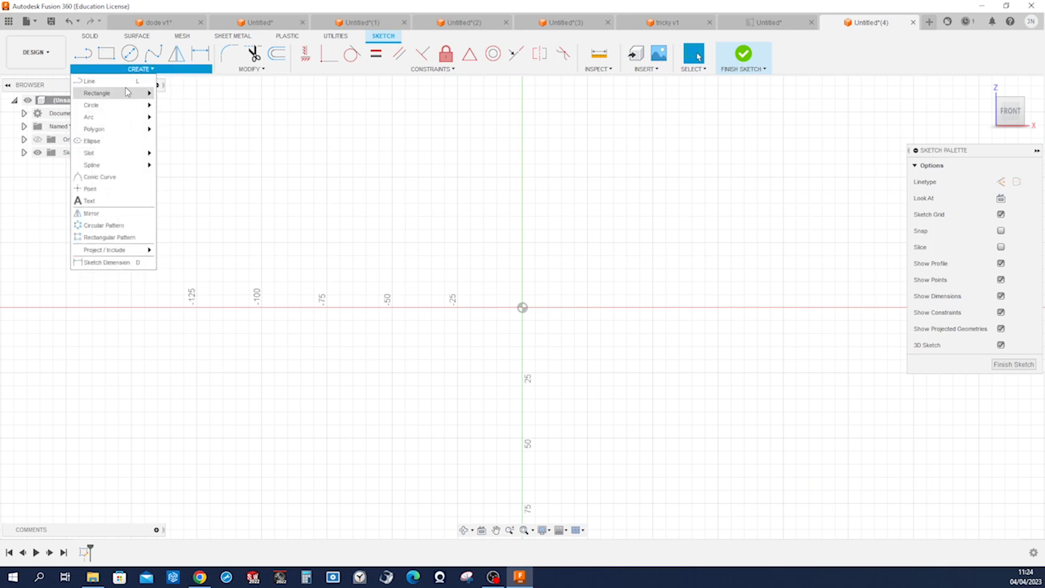
left_click(183, 115)
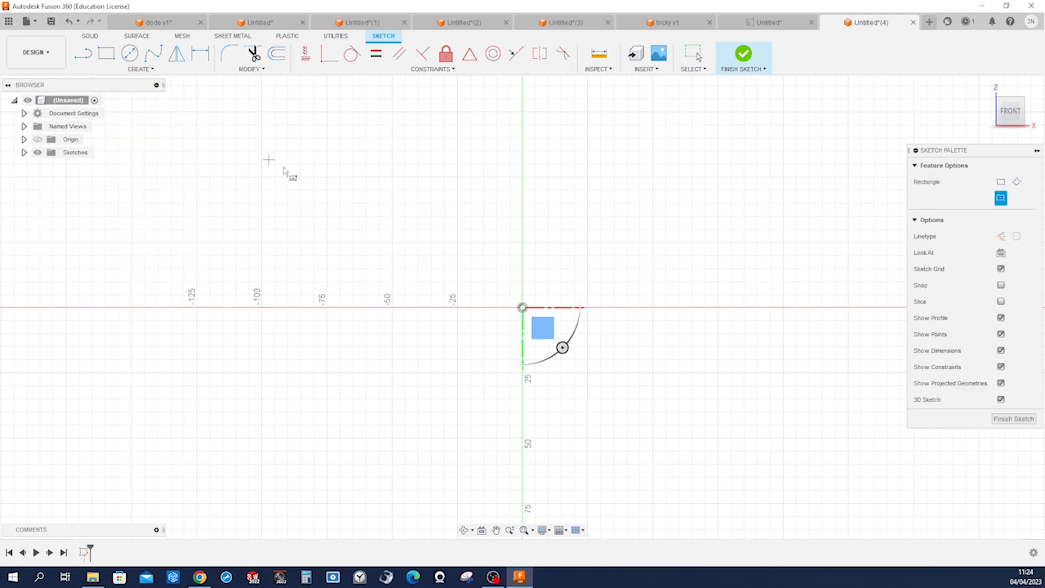
left_click(522, 308)
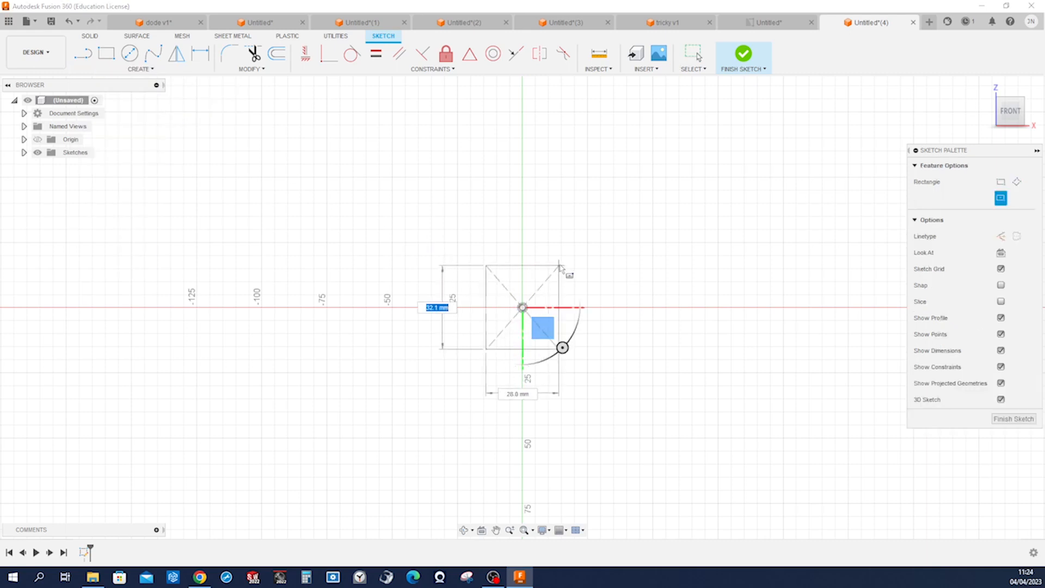
left_click(644, 203)
key("Escape")
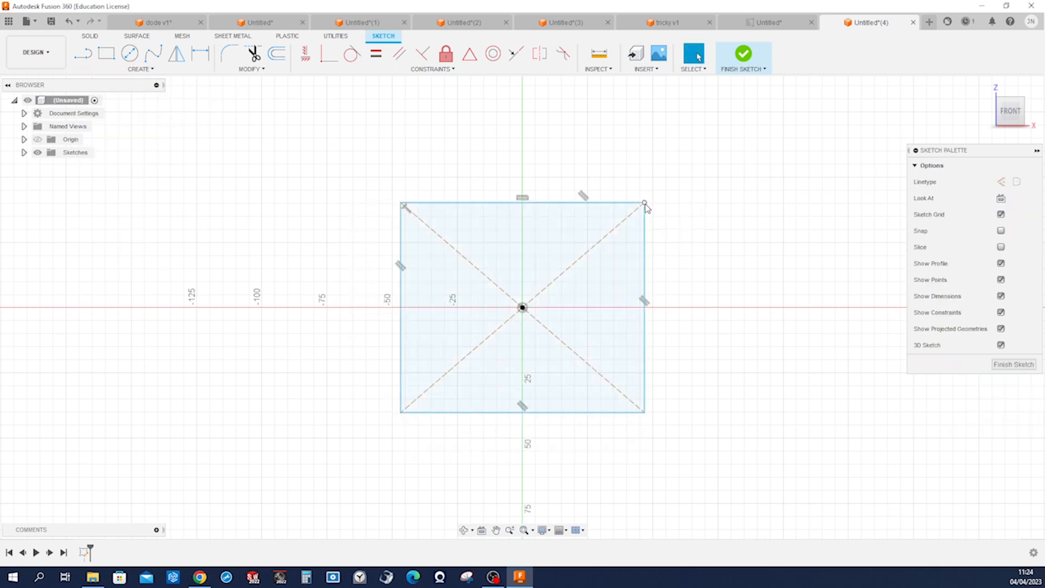
Apply an Equal constraint between the rectangle's upper edge and left edge to make it a square
left_click(376, 53)
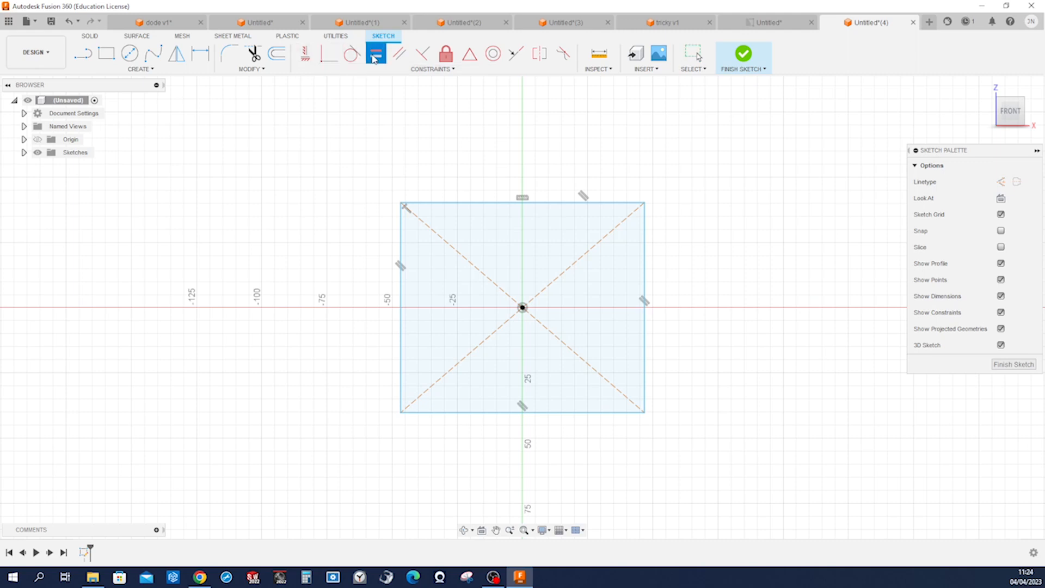
left_click(455, 203)
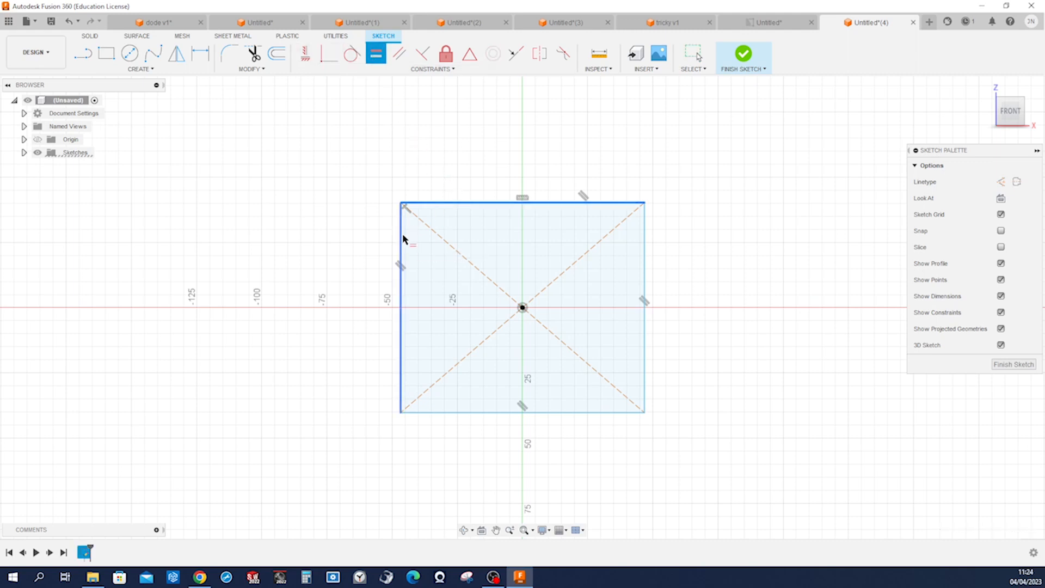
left_click(402, 236)
key("Escape")
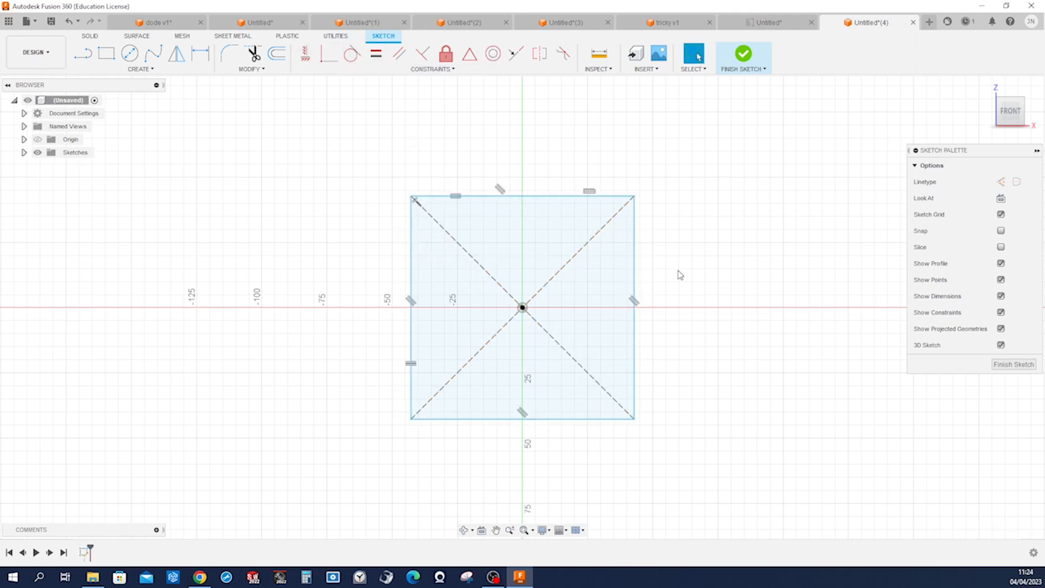
Dimension the right side of the square to 88 mm
key("d")
left_click(636, 284)
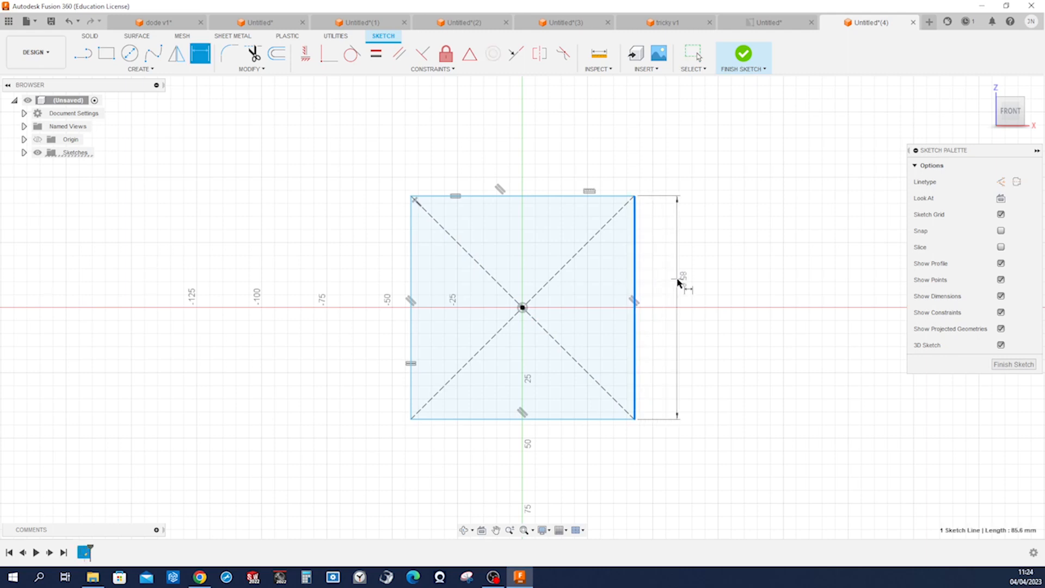
left_click(679, 282)
type("88")
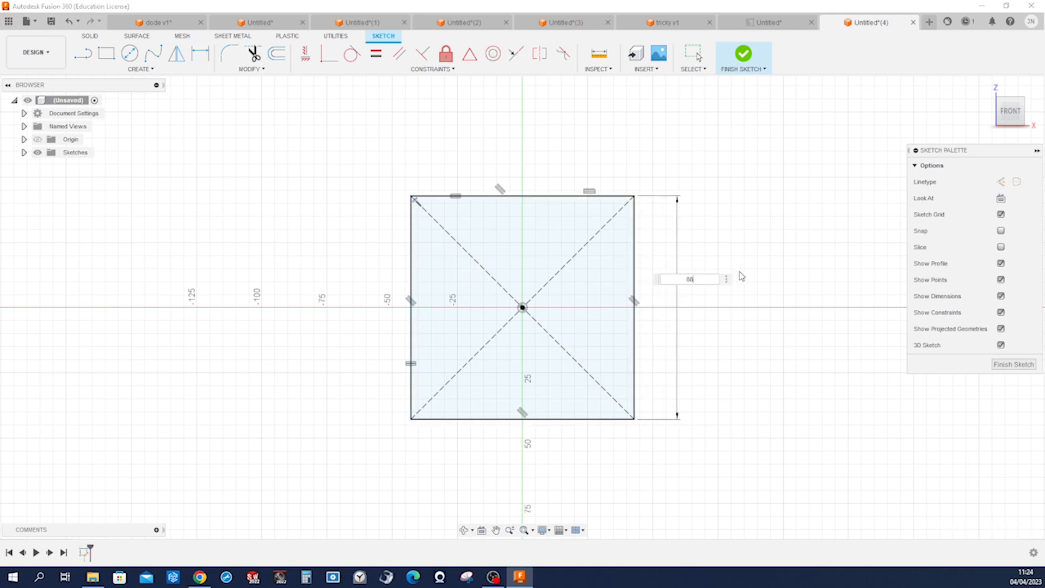
key("Return")
key("Escape")
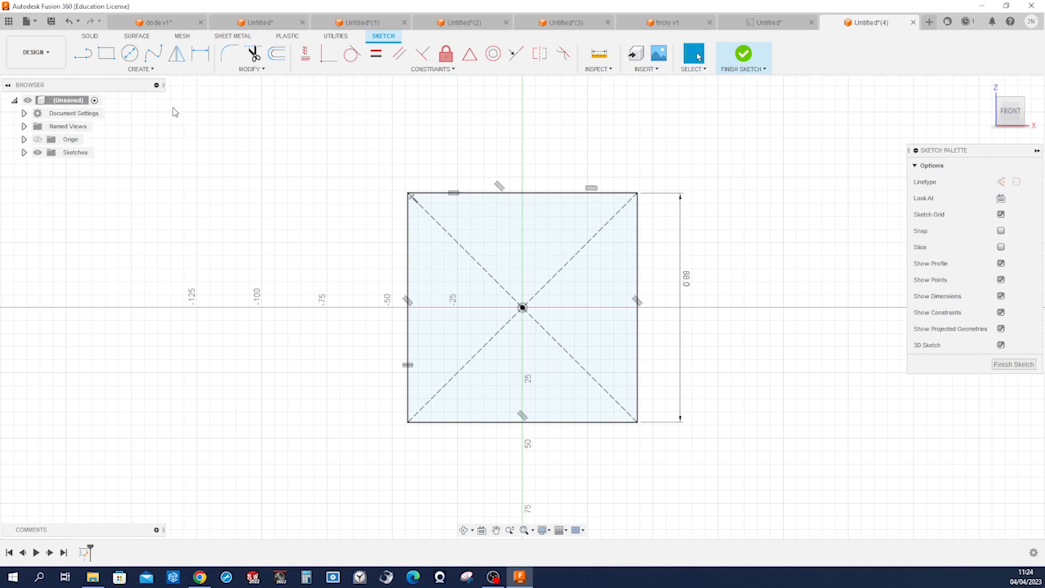
Sketch a 3-point rectangle inside the square with its corners at the midpoints of the square's sides
left_click(130, 69)
mouse_move(141, 96)
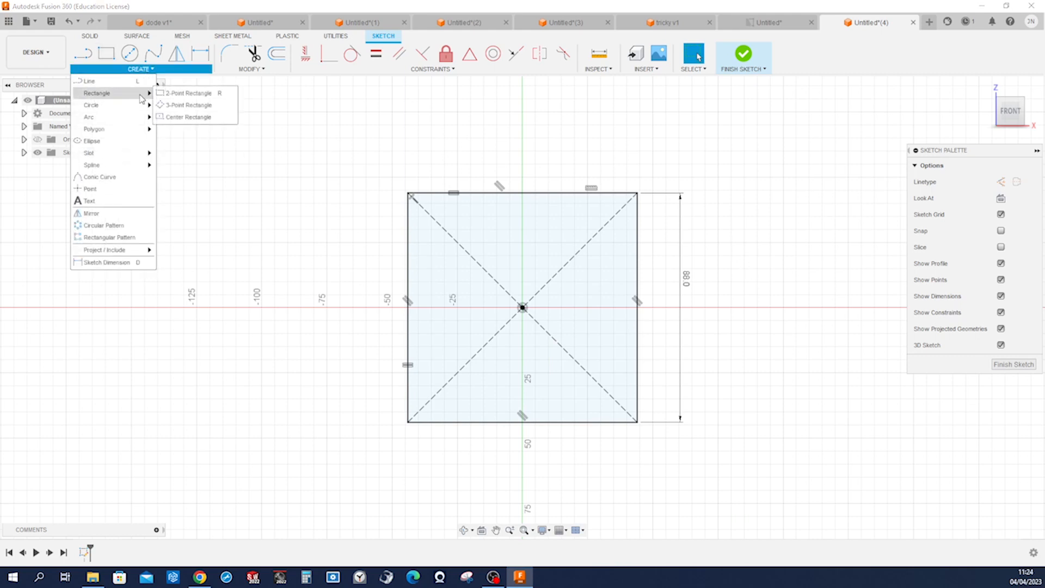
left_click(170, 106)
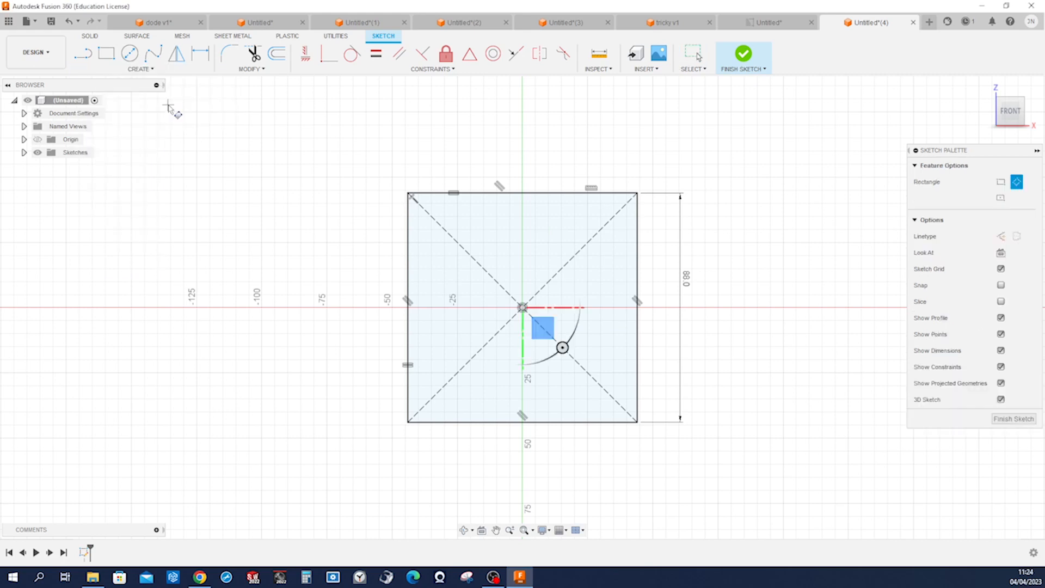
left_click(408, 308)
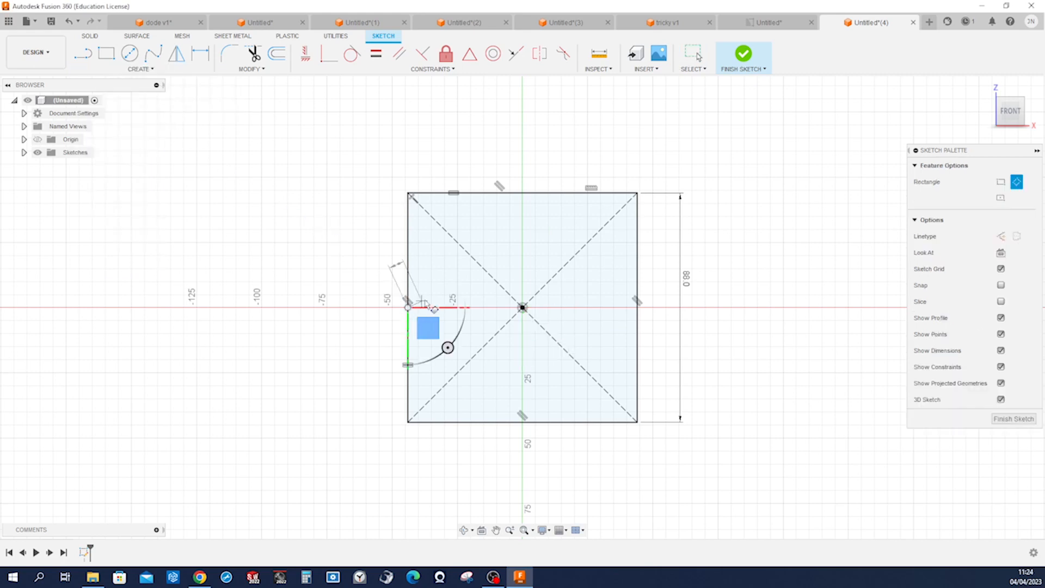
left_click(522, 194)
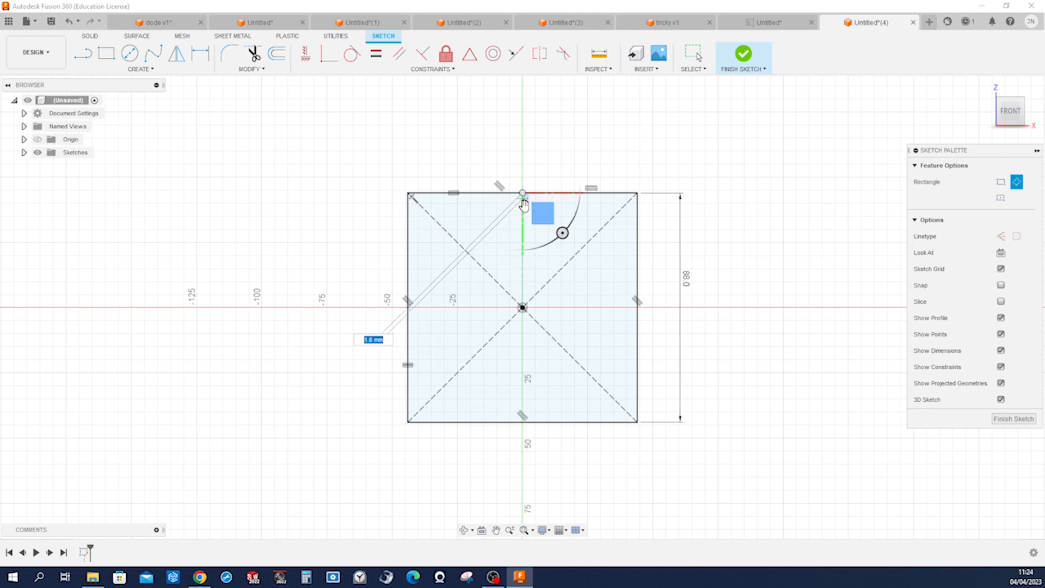
left_click(637, 309)
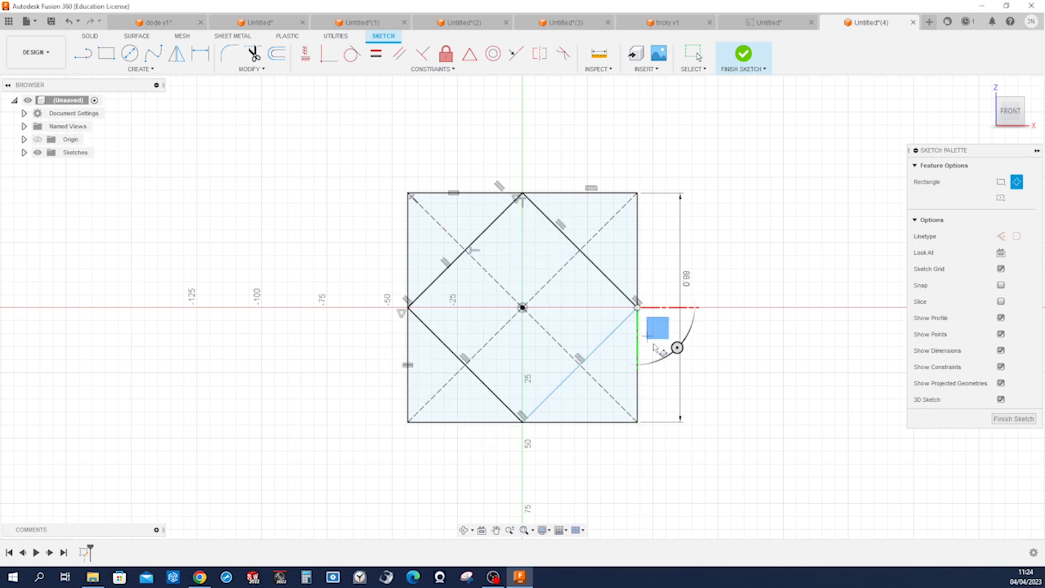
key("Escape")
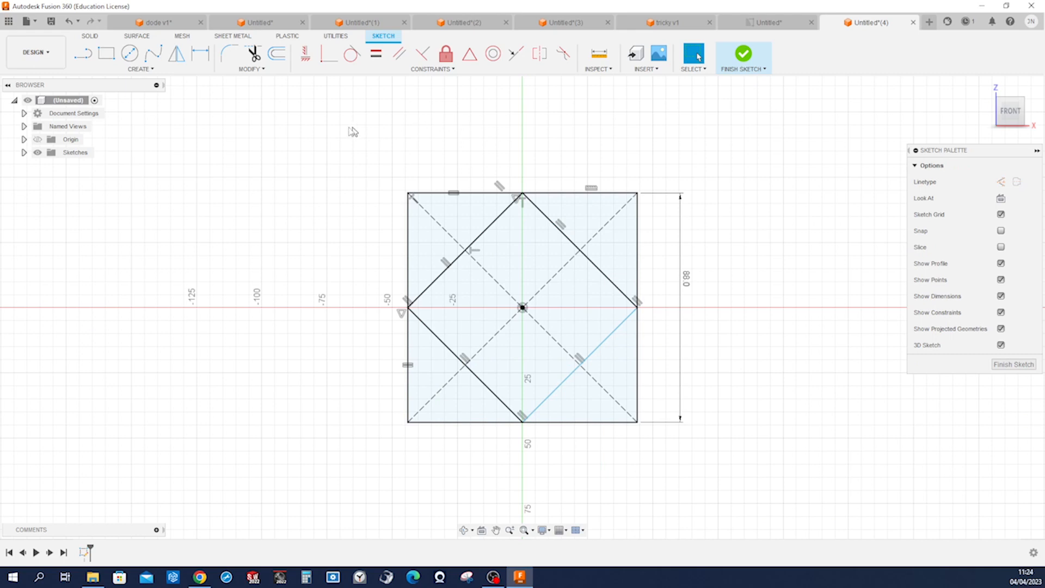
Sketch a larger, tilted 3-point rectangle freehand around the 88 mm square
left_click(151, 70)
mouse_move(141, 95)
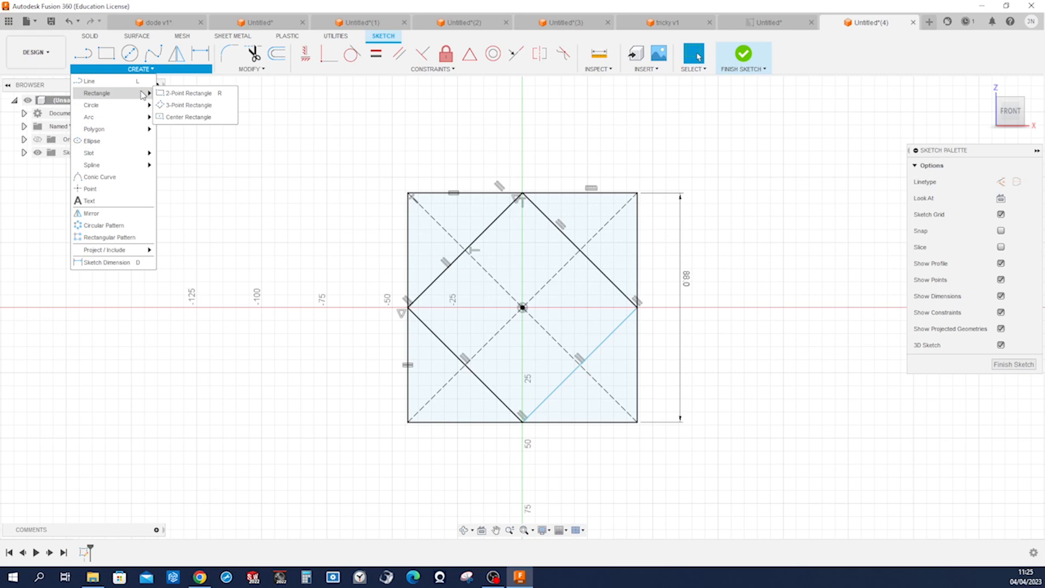
left_click(188, 105)
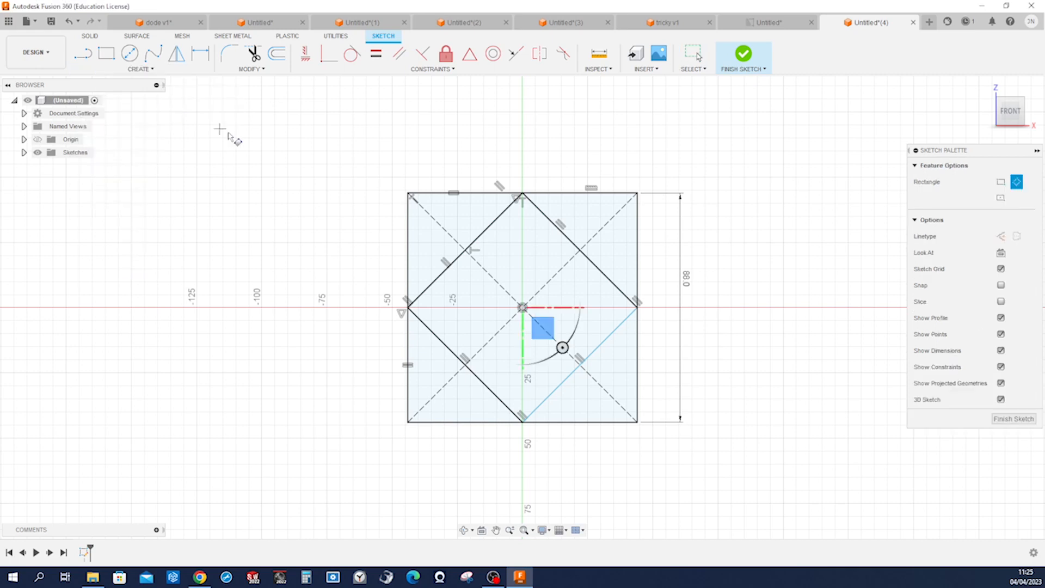
left_click(385, 139)
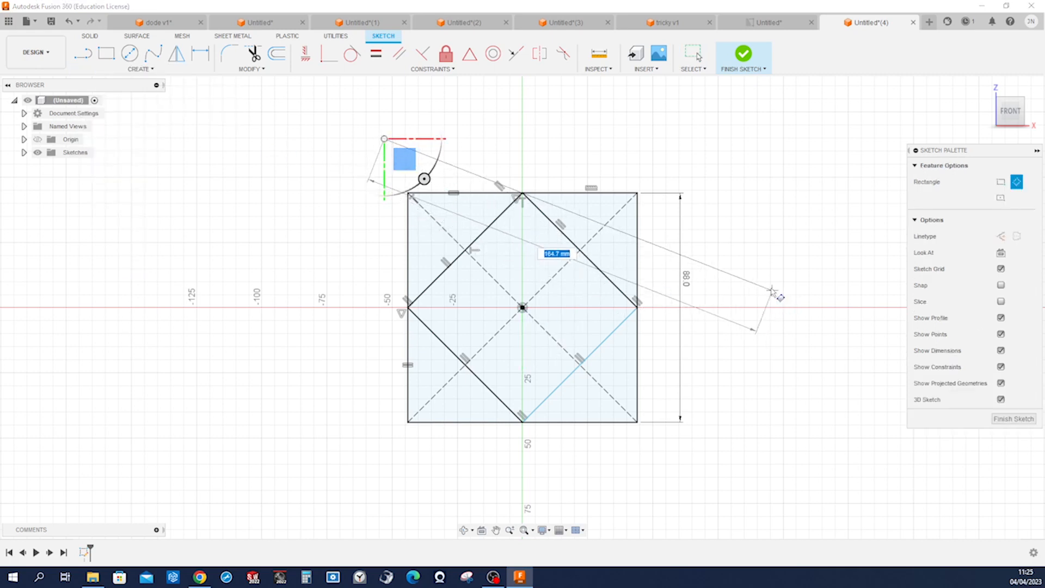
left_click(717, 290)
left_click(571, 519)
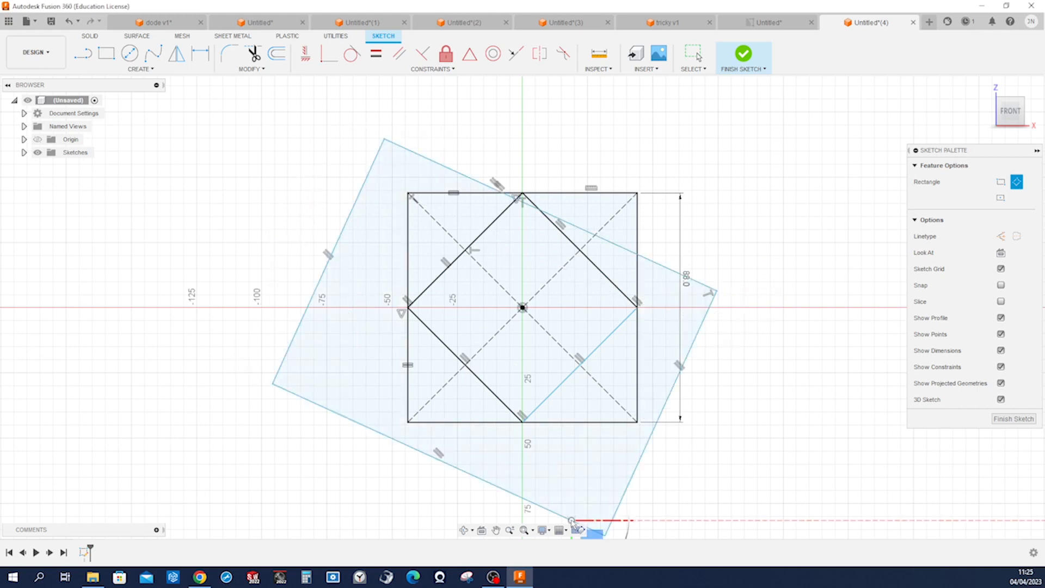
key("Escape")
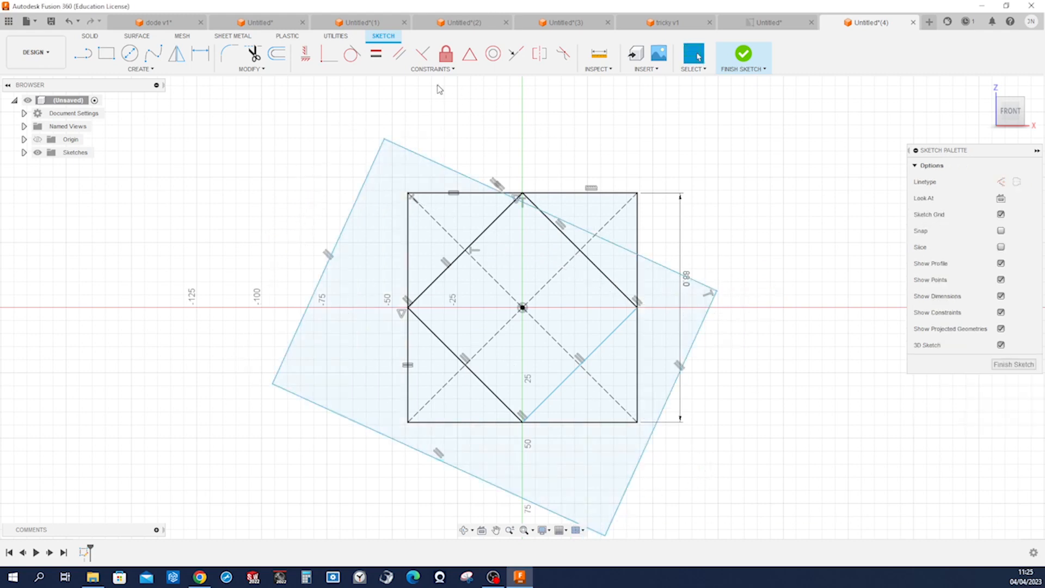
Align the outer rectangle's opposite corners with Horizontal/Vertical constraints, one pair vertically and the other pair horizontally
left_click(306, 53)
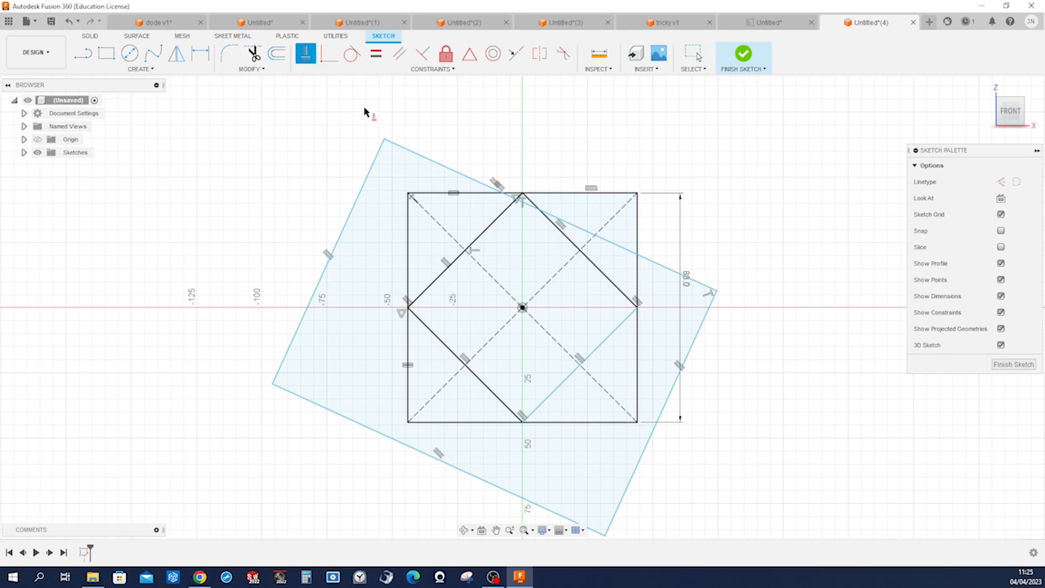
left_click(602, 537)
left_click(755, 207)
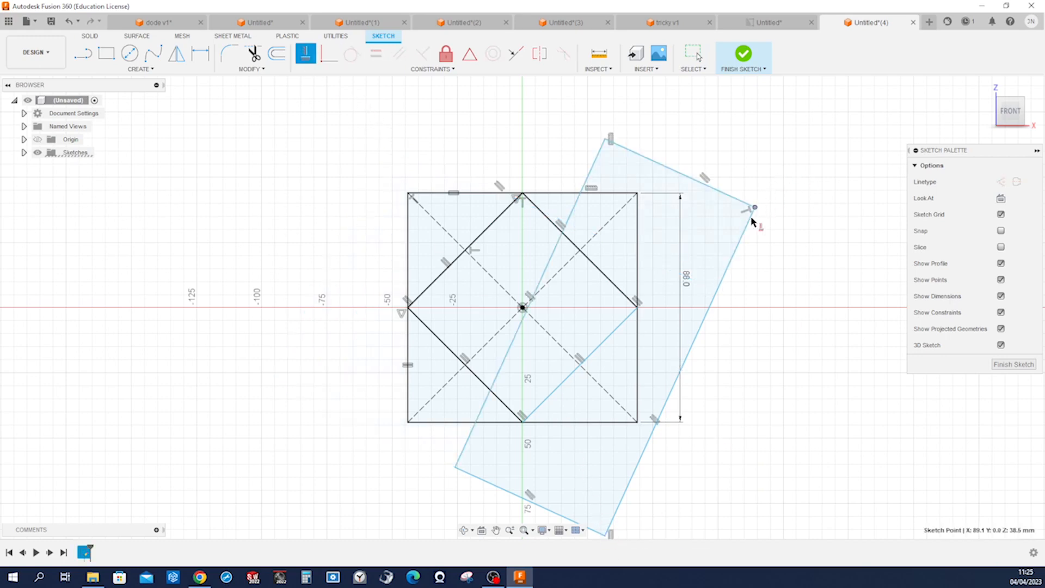
left_click(455, 468)
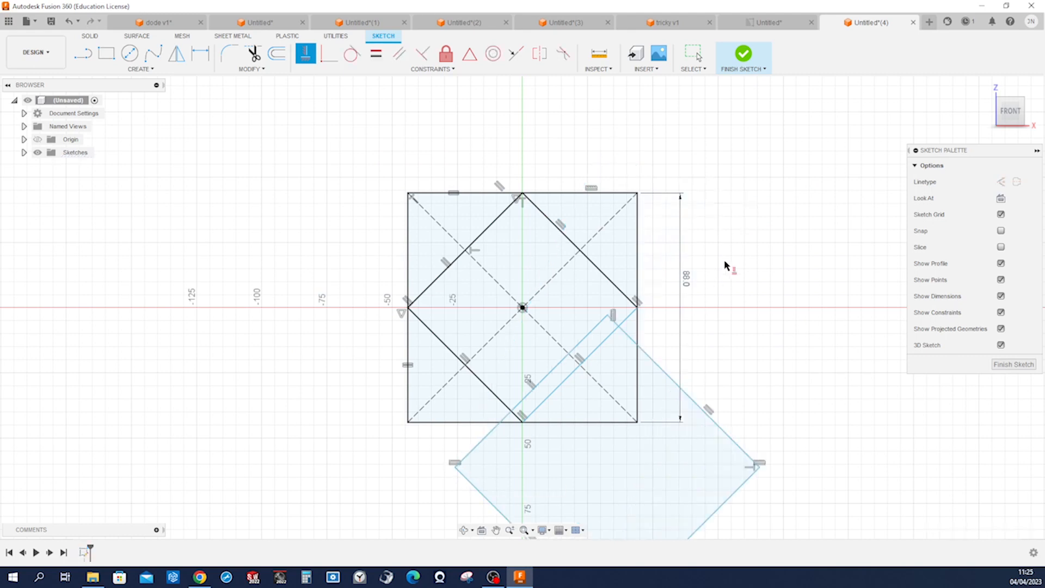
Add coincident constraints placing the sides of the outer rectangle on the corners of the 88 mm square
left_click(328, 54)
left_click(719, 429)
left_click(638, 194)
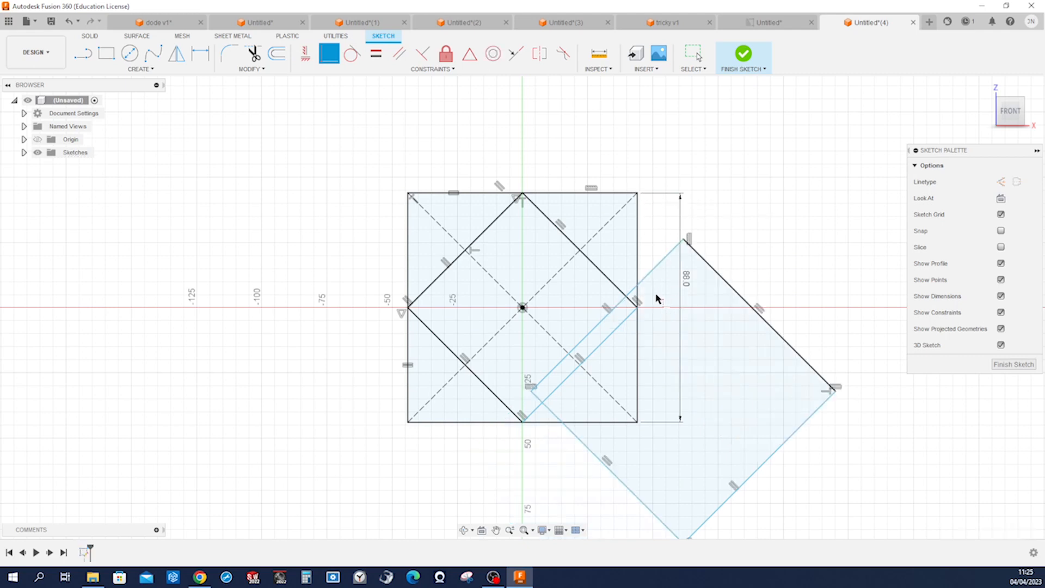
left_click(407, 199)
left_click(603, 313)
left_click(638, 423)
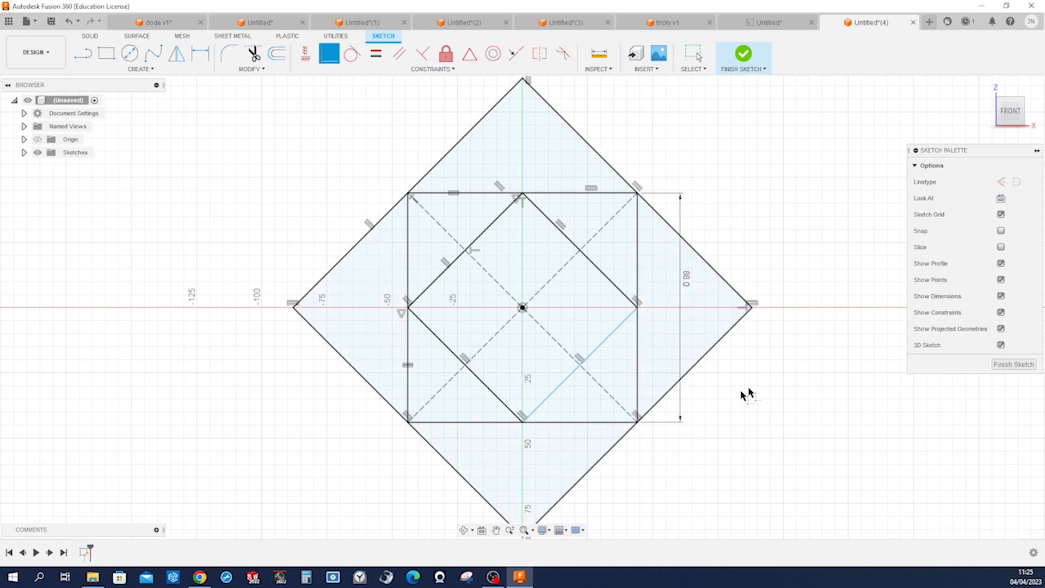
Draw the vertical and horizontal diagonals of the outer square with lines between its opposite corners, and finish the sketch
key("Escape")
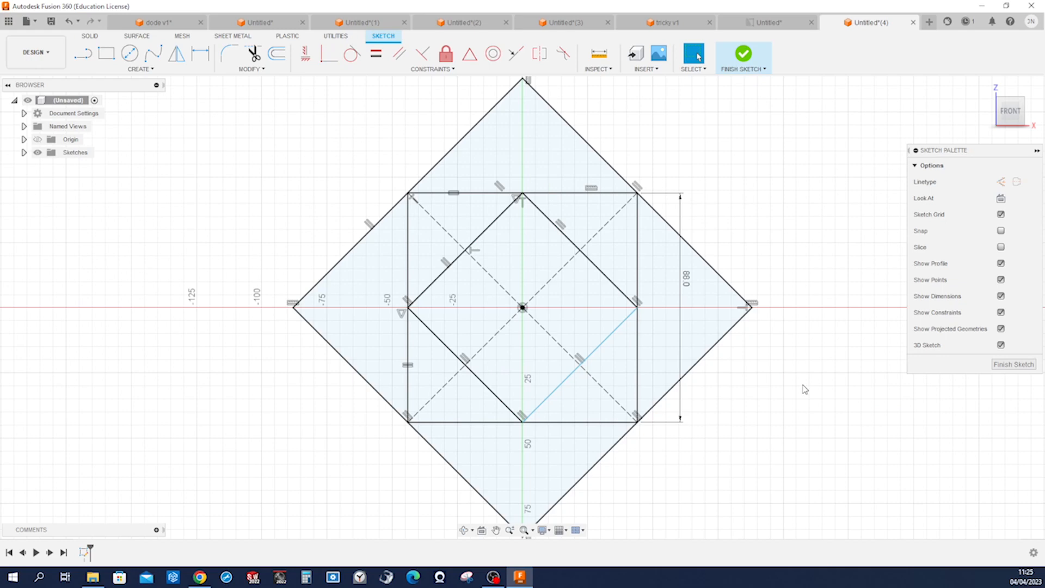
key("l")
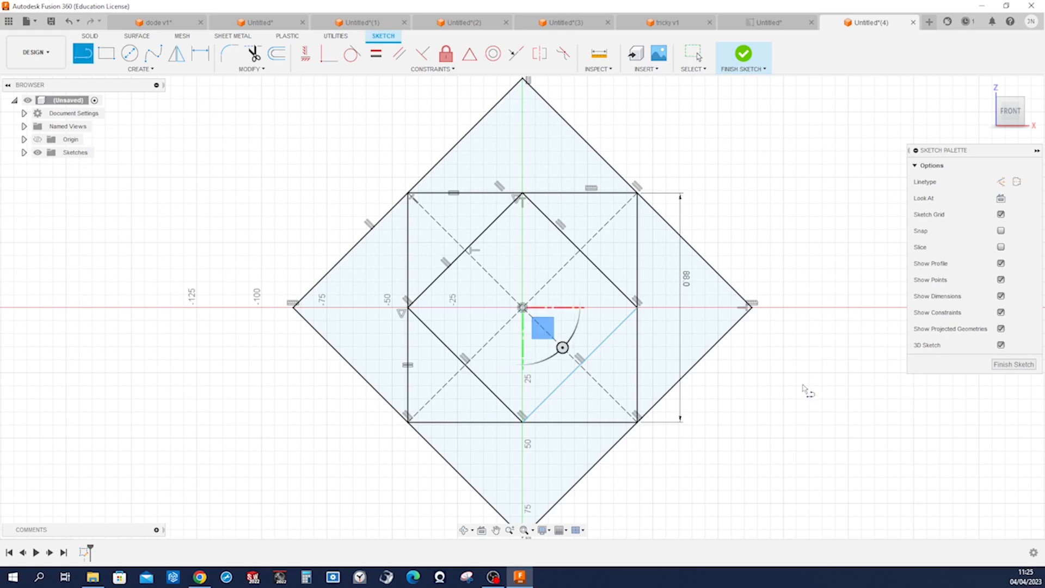
left_click(752, 308)
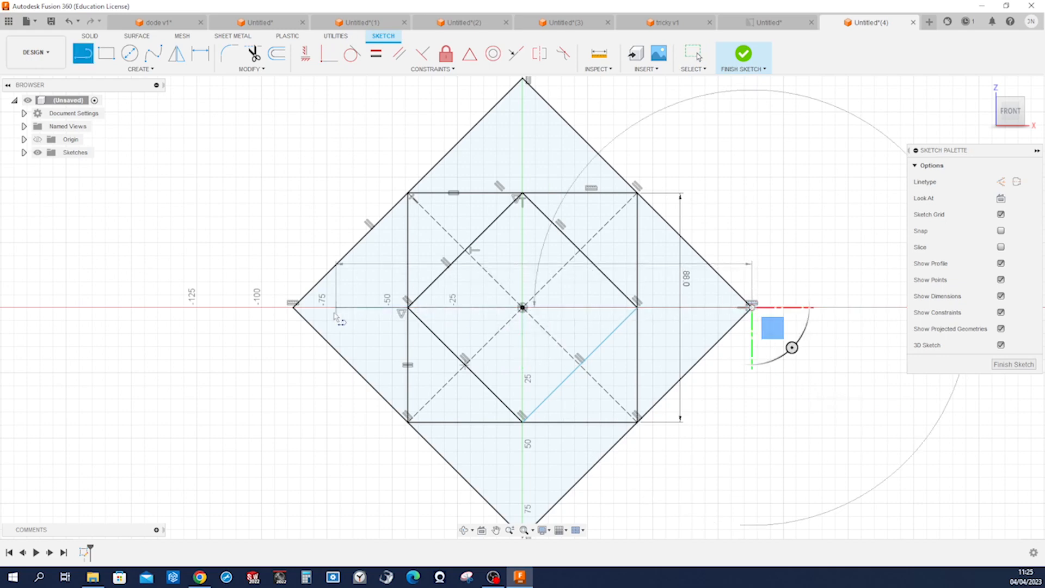
left_click(296, 308)
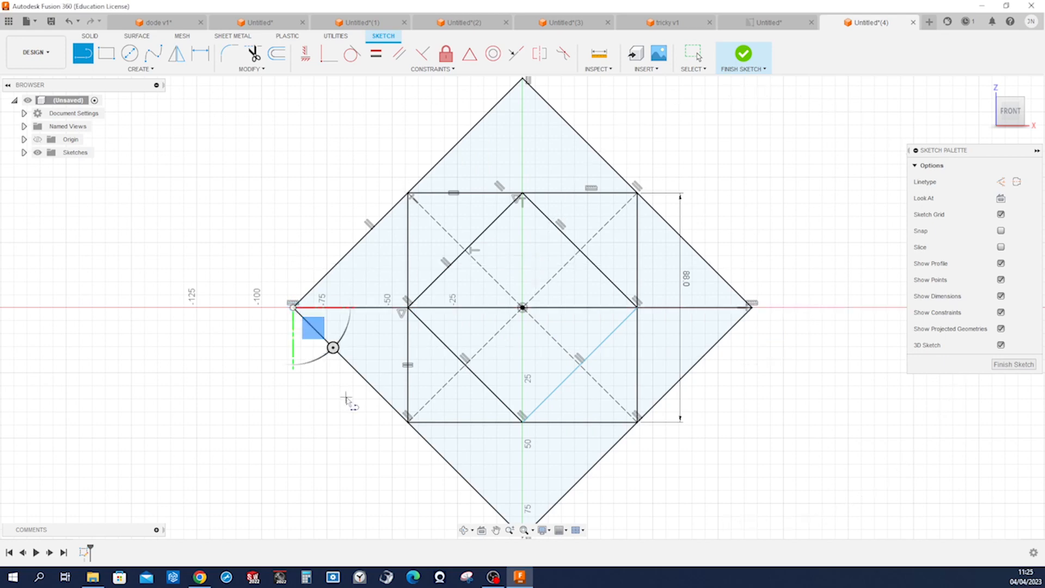
key("Escape")
key("l")
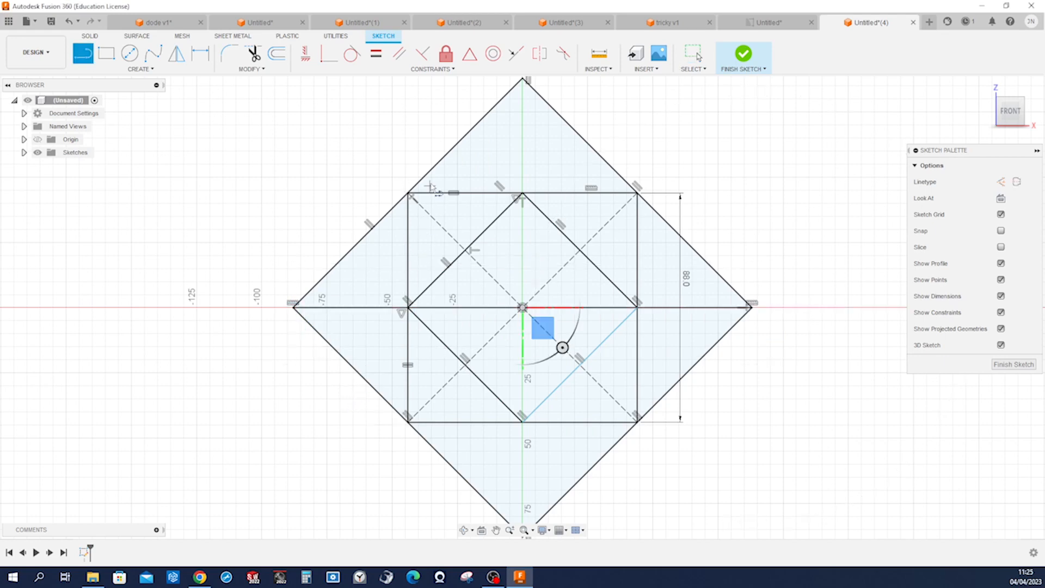
left_click(522, 80)
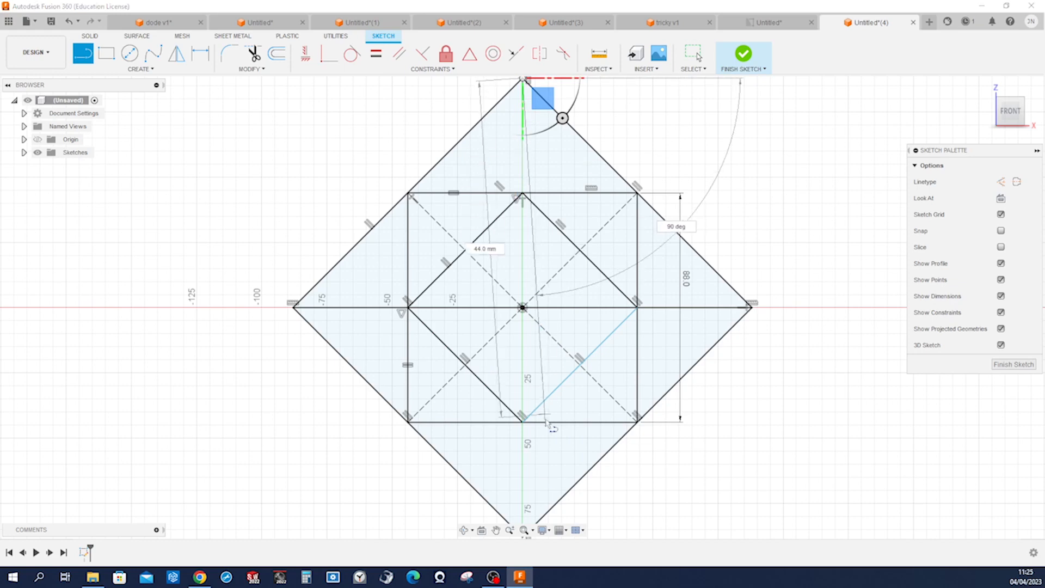
scroll(530, 520, "down", 2)
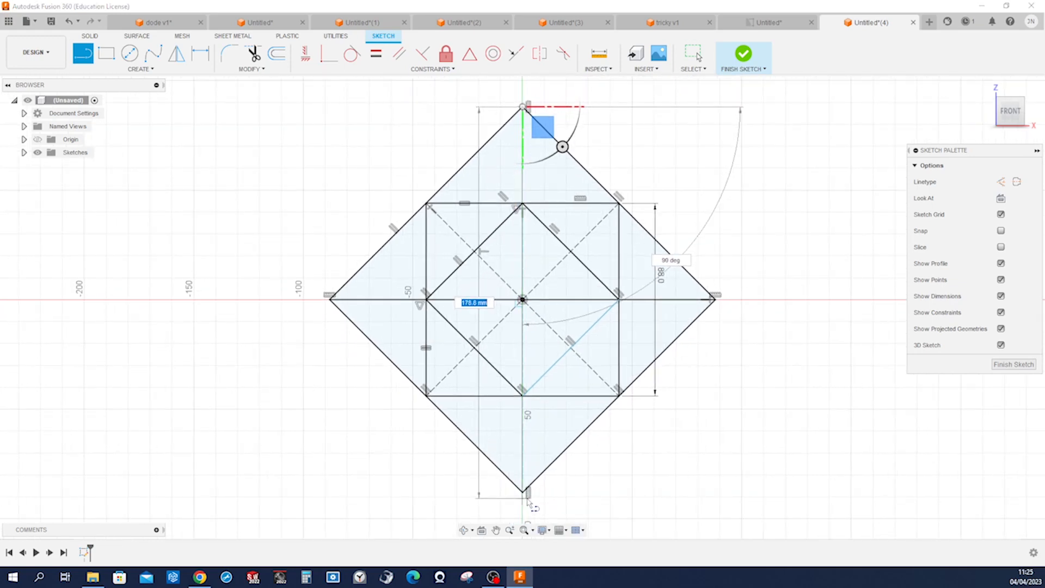
left_click(525, 493)
key("Escape")
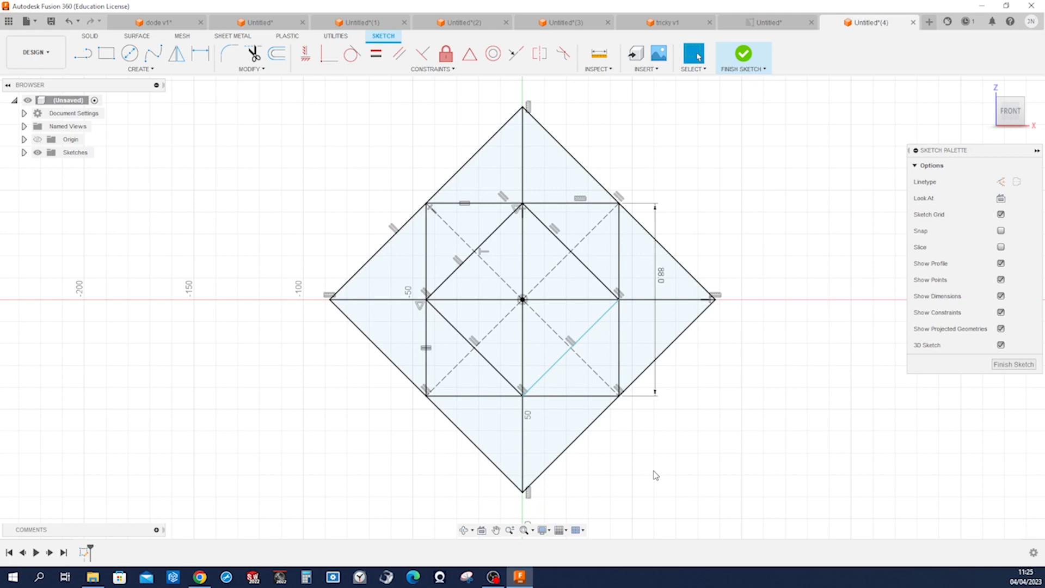
left_click(1001, 365)
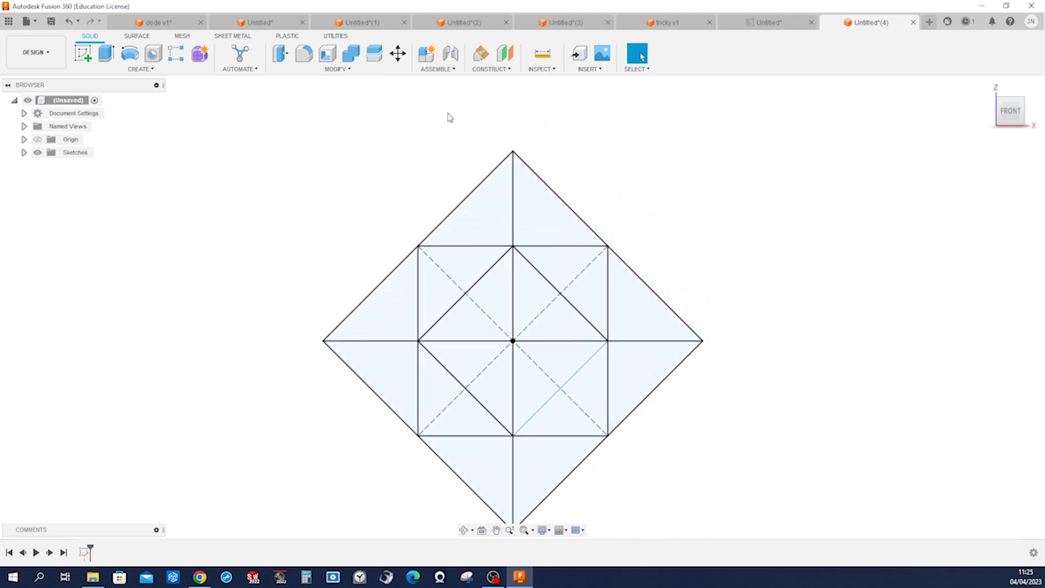
left_click(139, 37)
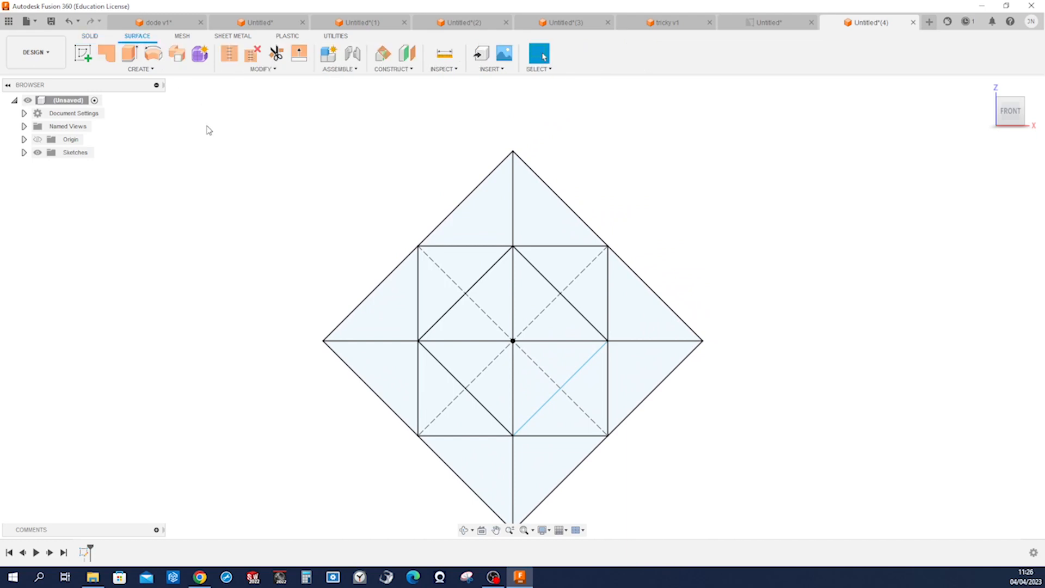
left_click(155, 54)
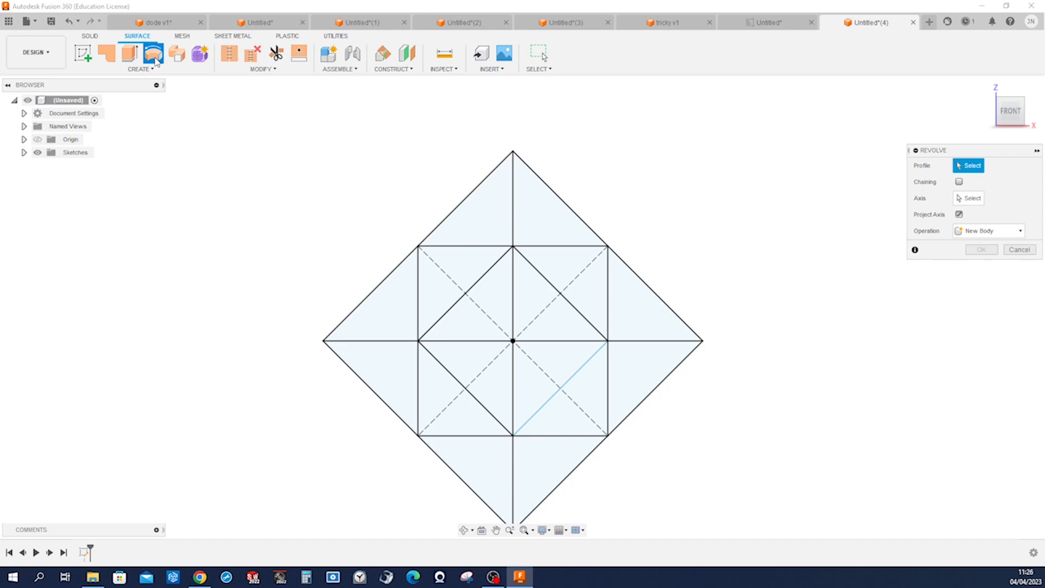
scroll(245, 124, "up", 1)
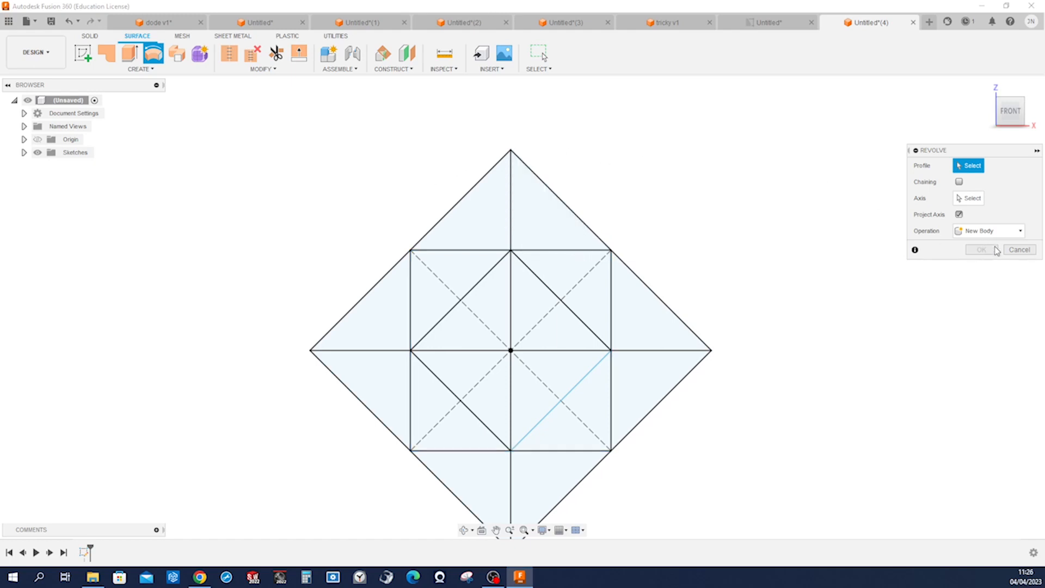
left_click(1018, 251)
Reopen the sketch and break the upper side of the 88 mm square at its midpoint
double_click(90, 554)
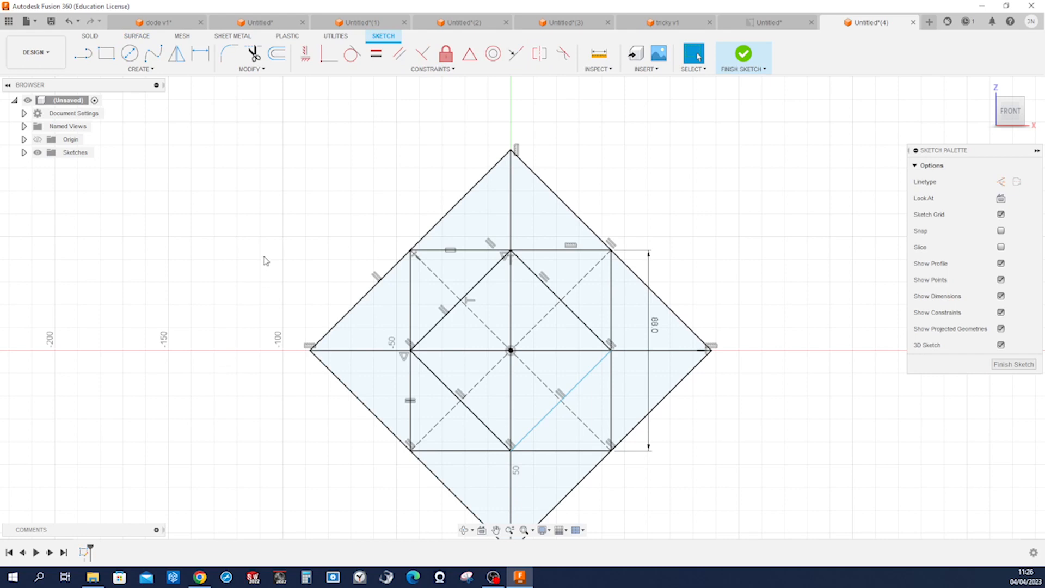
left_click(251, 69)
left_click(248, 137)
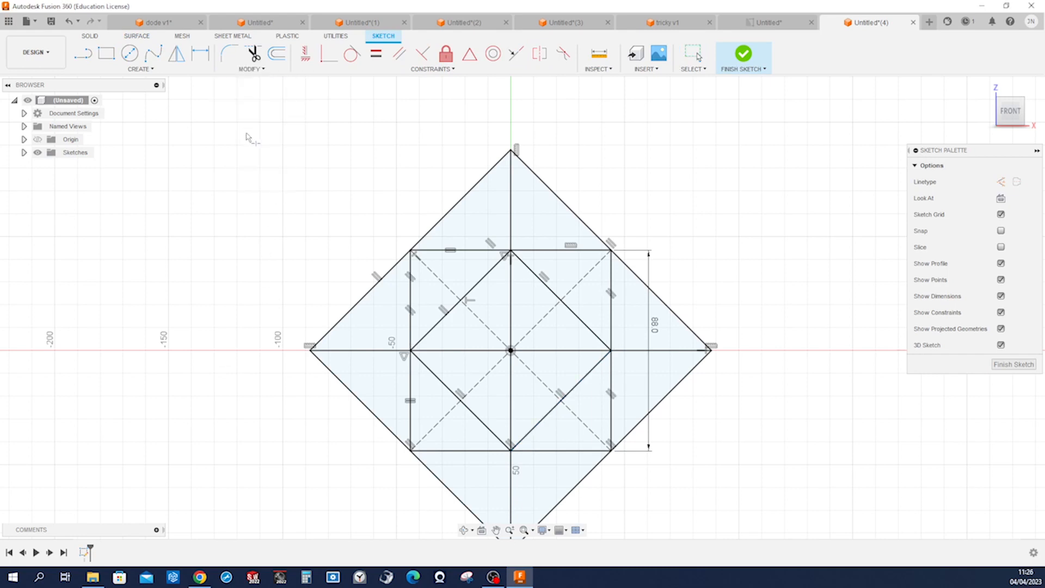
left_click(516, 252)
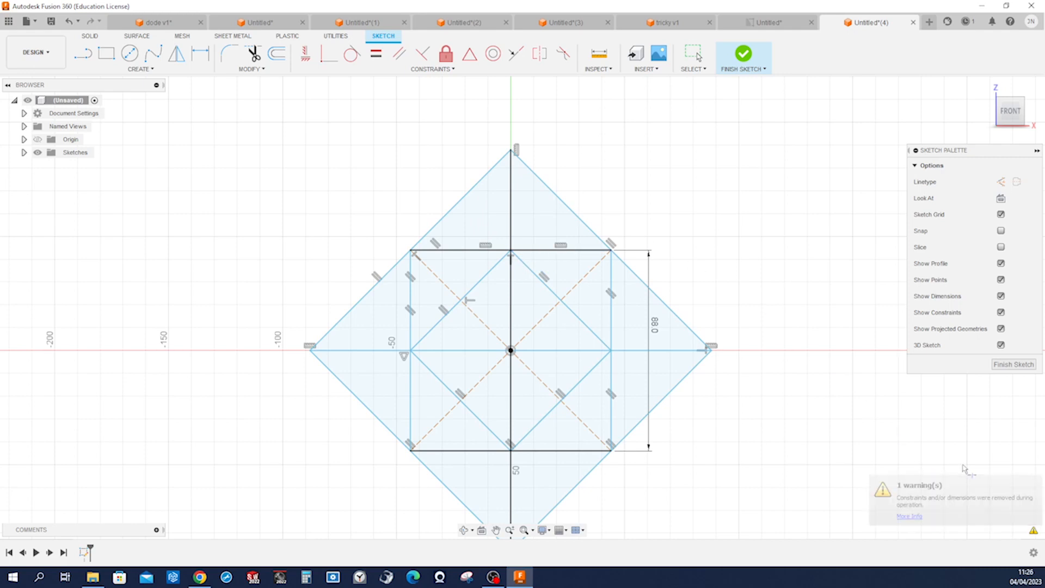
key("Escape")
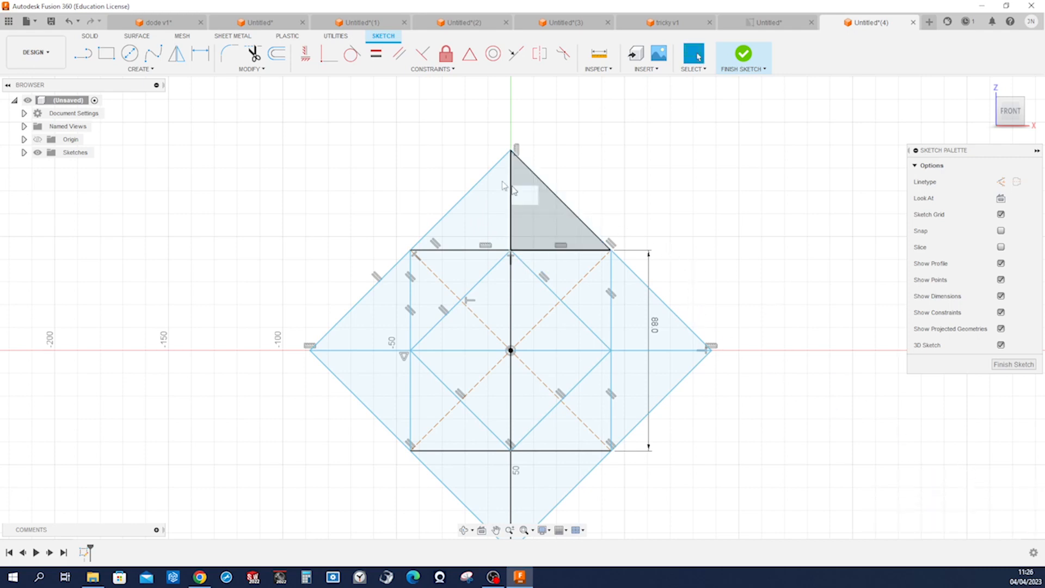
Break the outer square's upper-right side at the corner of the 88 mm square, and finish the sketch
left_click(261, 70)
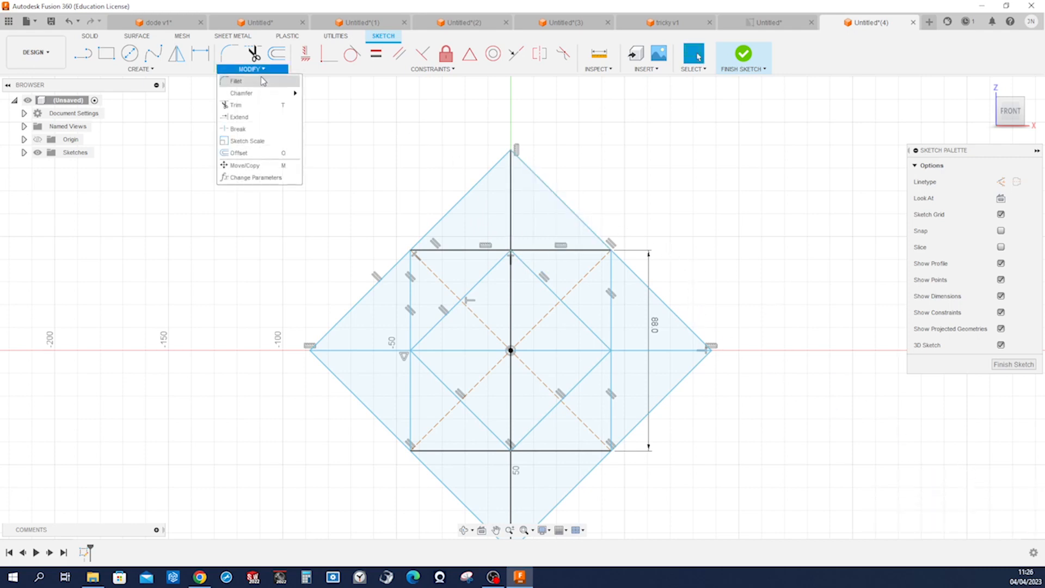
left_click(238, 129)
left_click(614, 256)
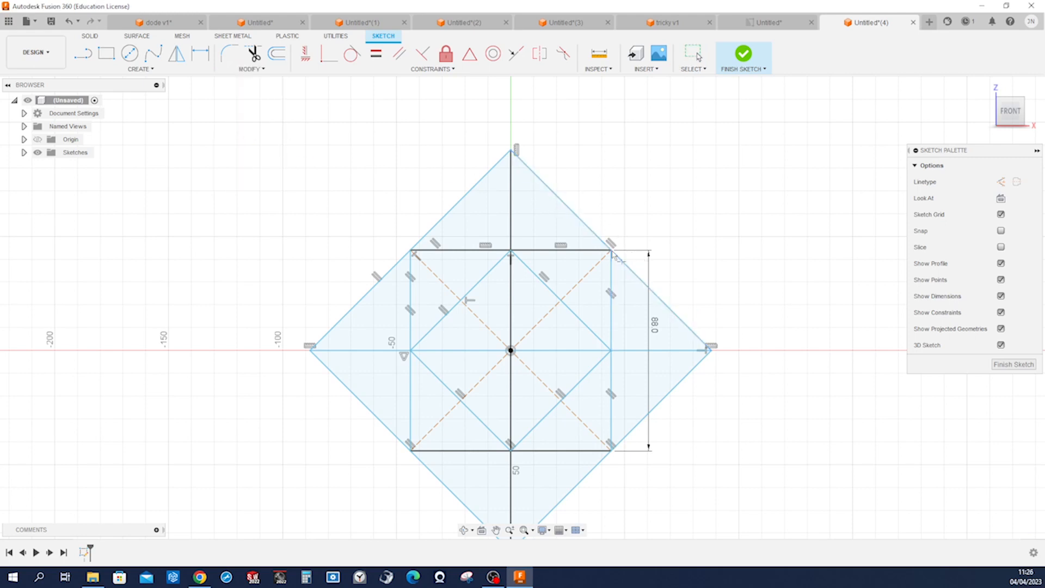
left_click(633, 271)
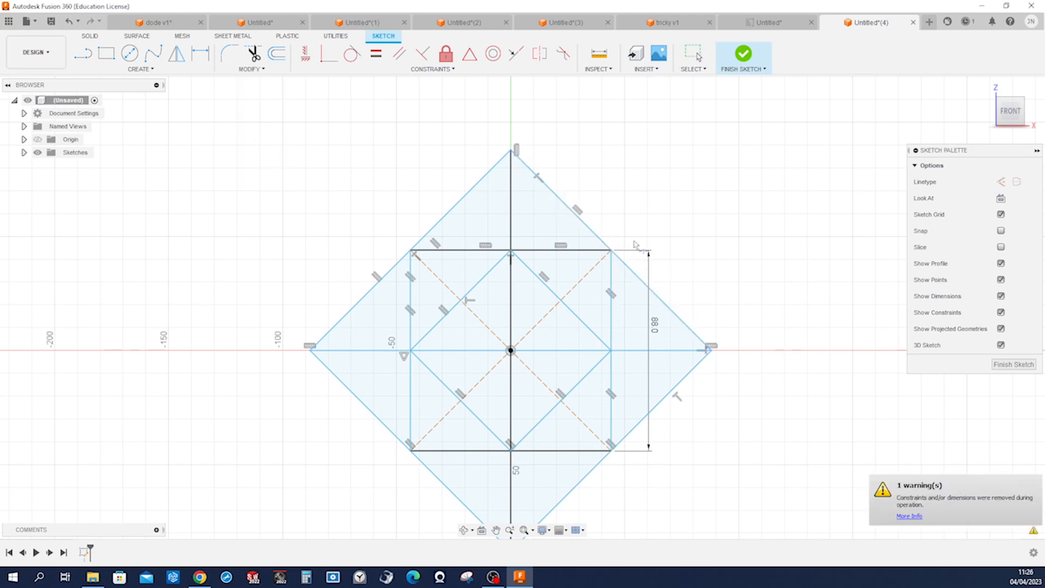
key("Escape")
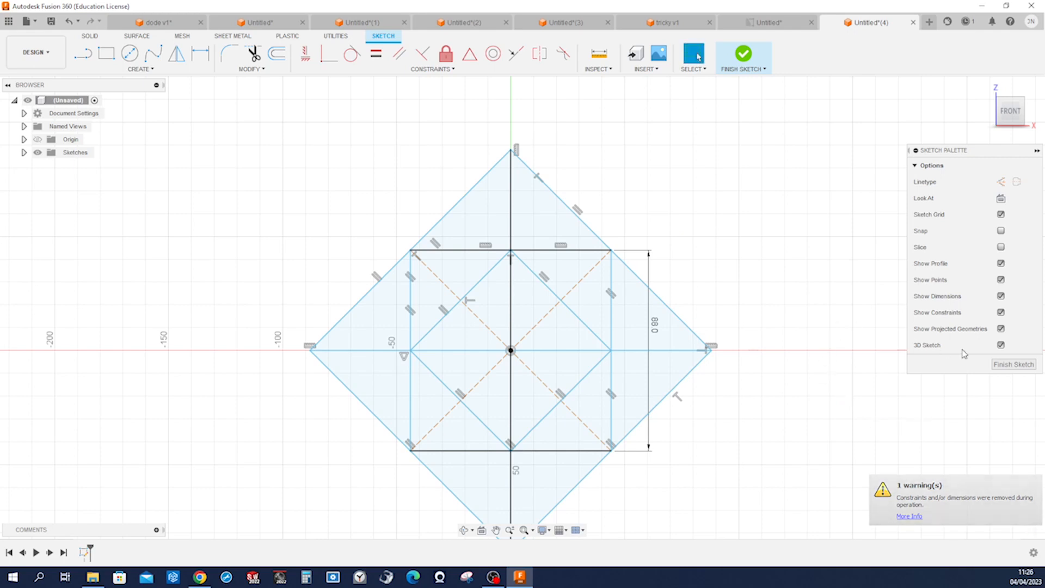
left_click(1014, 365)
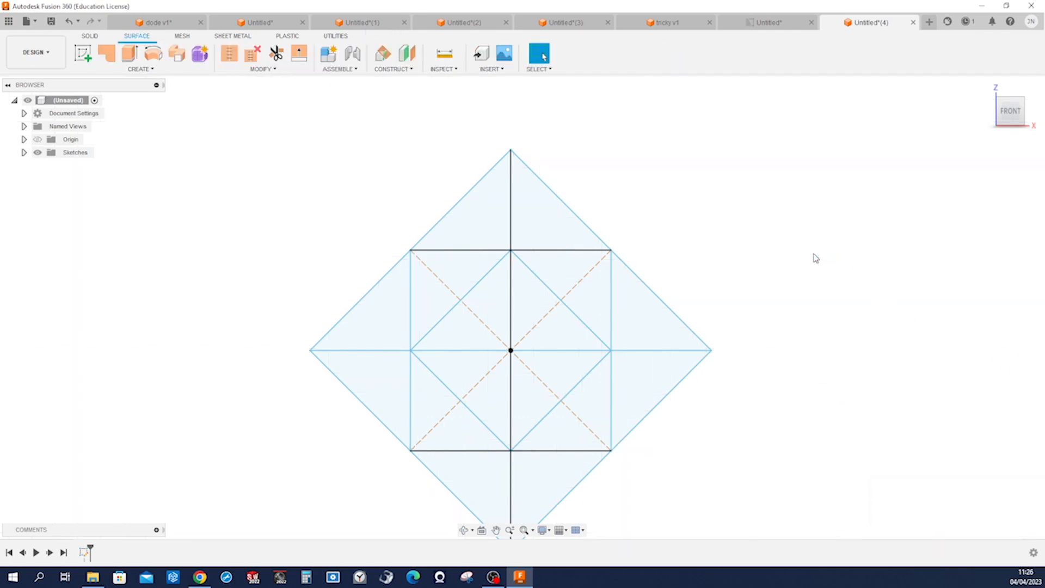
Revolve the upper half of the outer square's upper-right side 90 degrees about the vertical diagonal as a new surface body
left_click(154, 53)
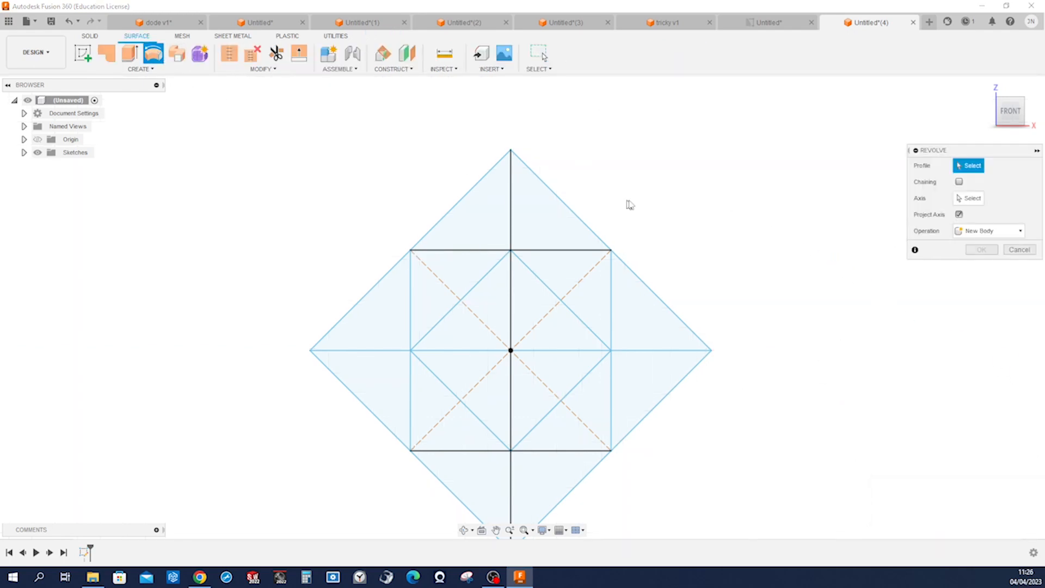
left_click(588, 227)
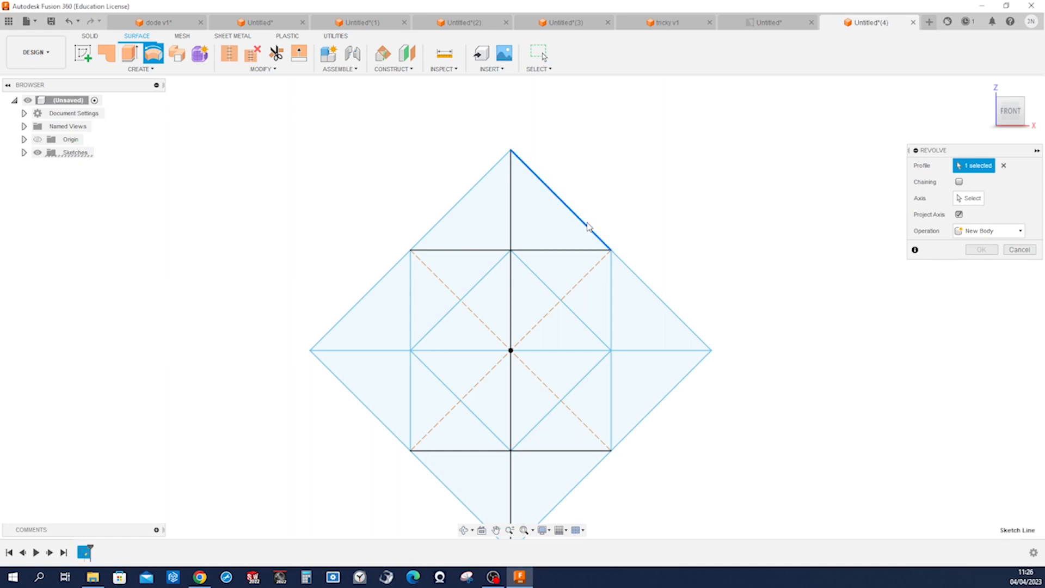
left_click(962, 199)
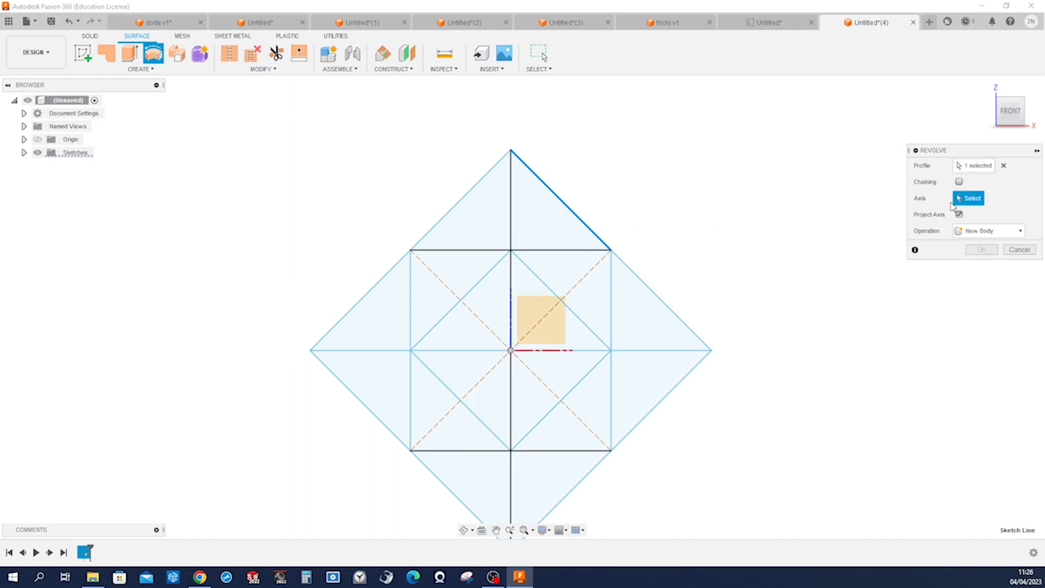
left_click(512, 227)
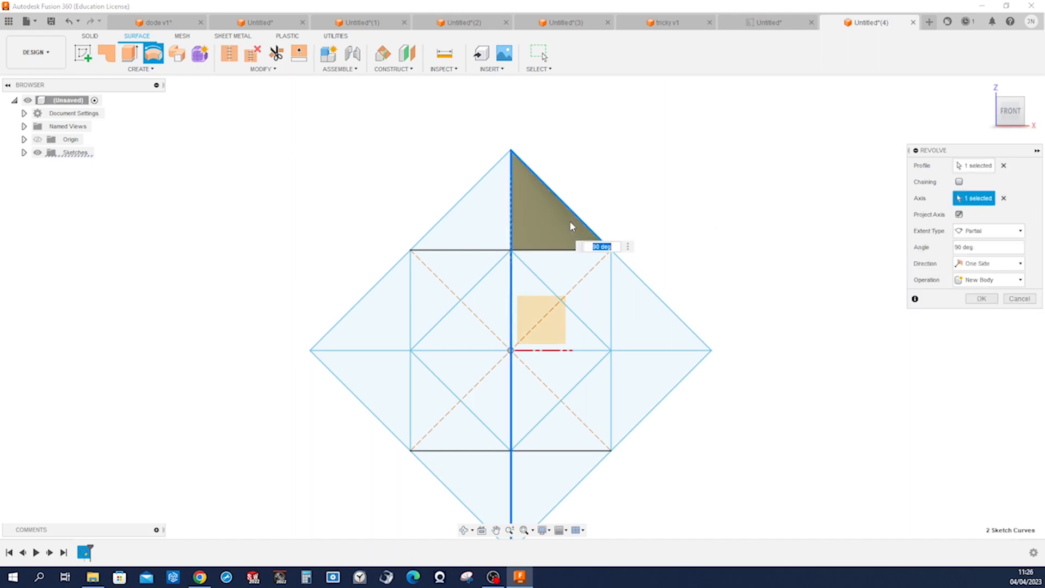
scroll(653, 217, "down", 2)
scroll(687, 254, "down", 1)
mouse_move(688, 256)
middle_mouse_down()
mouse_move(705, 220)
mouse_move(705, 245)
middle_mouse_up()
scroll(702, 236, "up", 1)
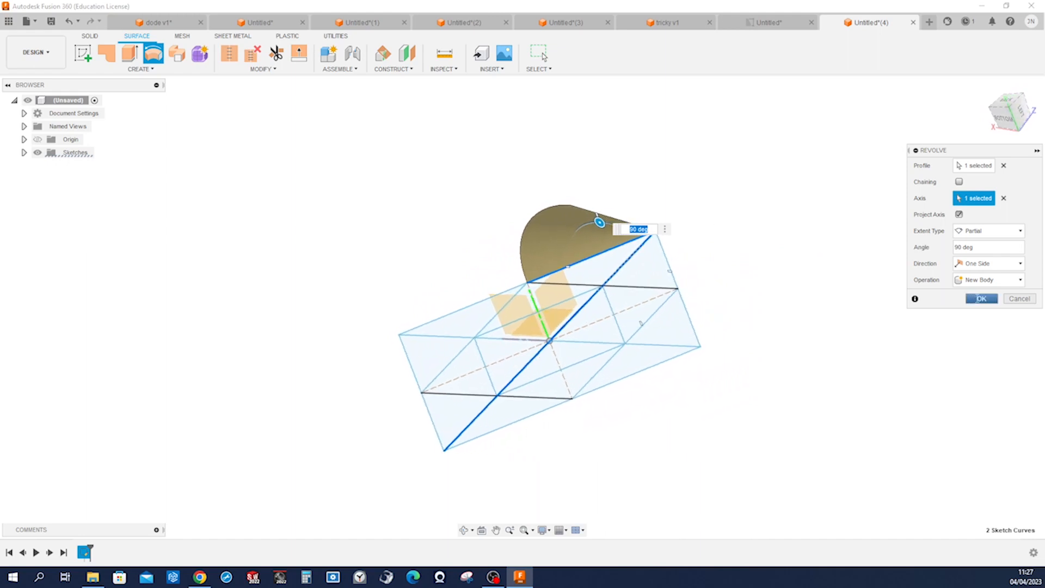
left_click(981, 299)
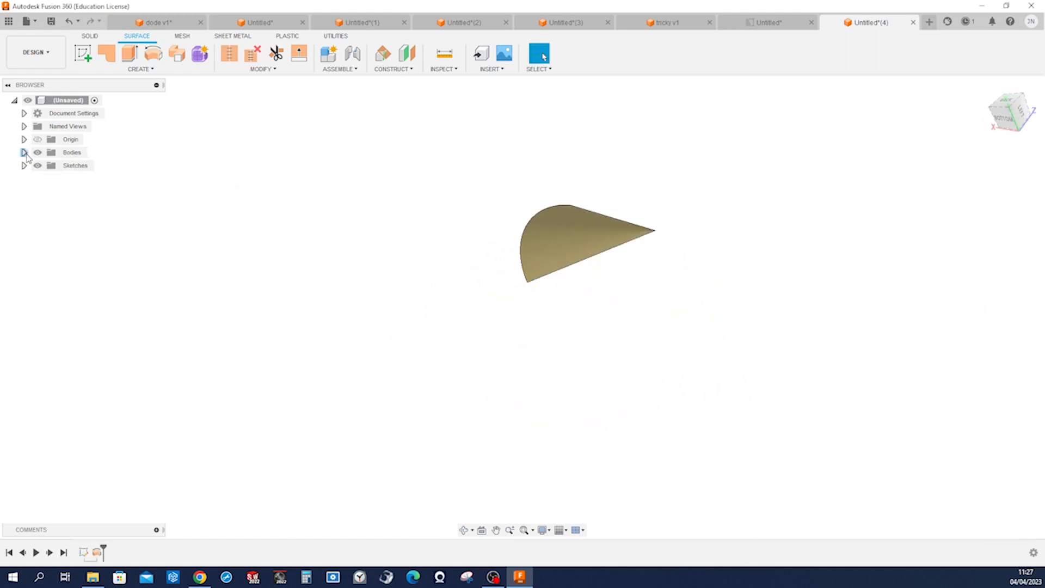
Show the sketch again and surface-extrude the half of the 88 mm square's upper side beside the revolved surface to that surface's far corner
left_click(24, 166)
left_click(47, 179)
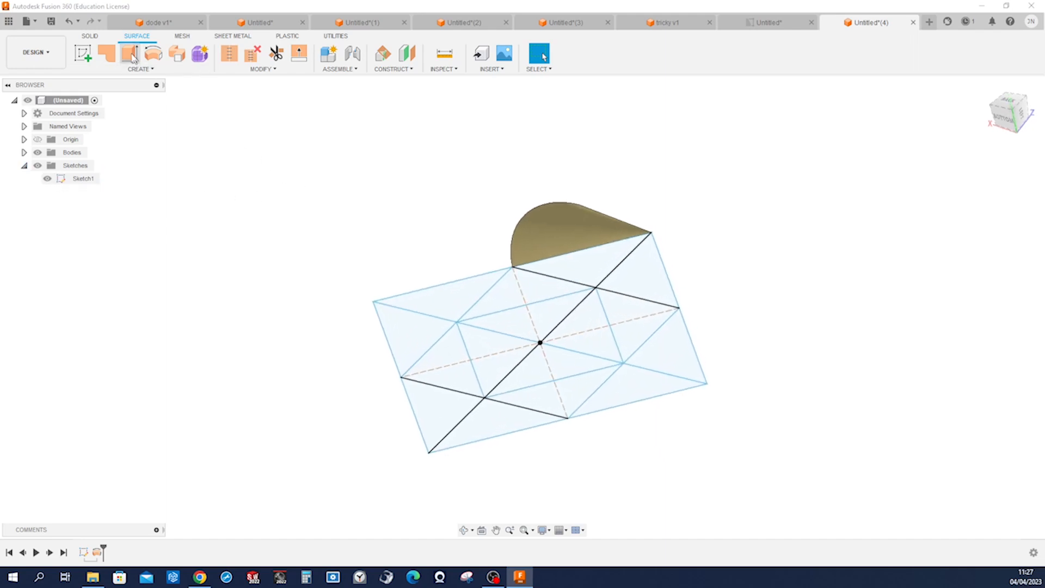
left_click(129, 52)
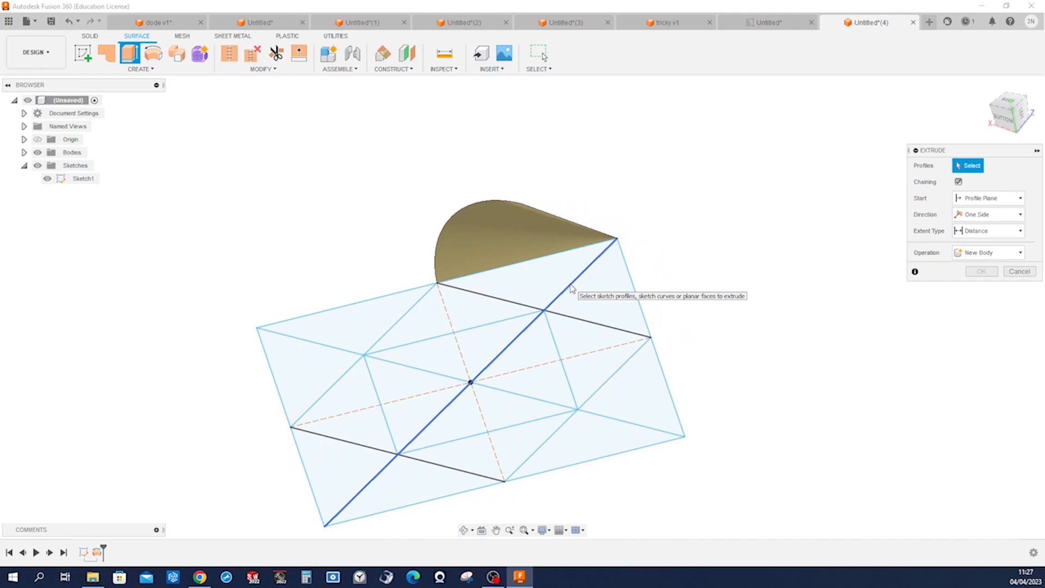
left_click(510, 303)
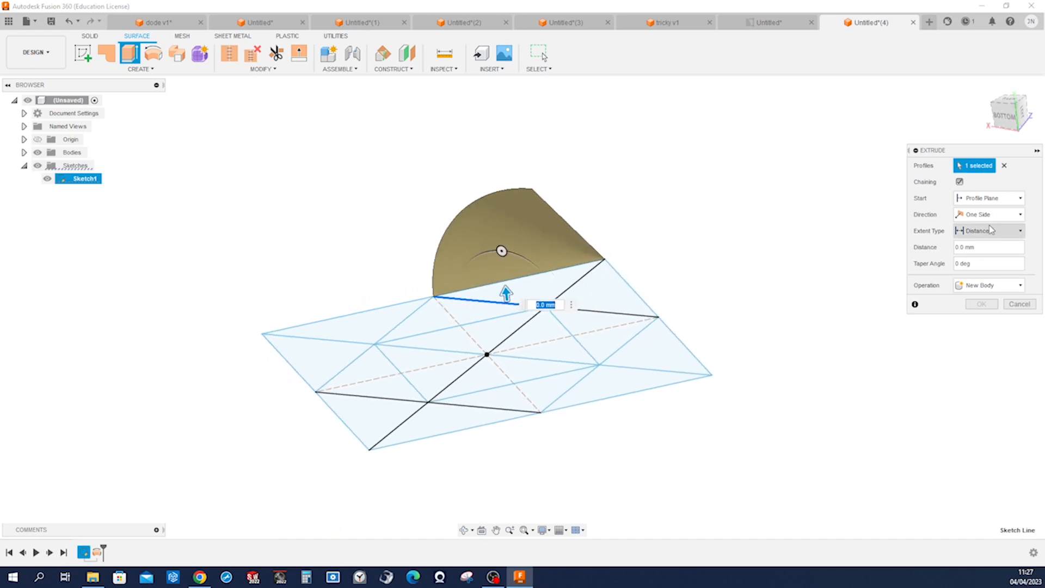
left_click(1022, 236)
left_click(975, 252)
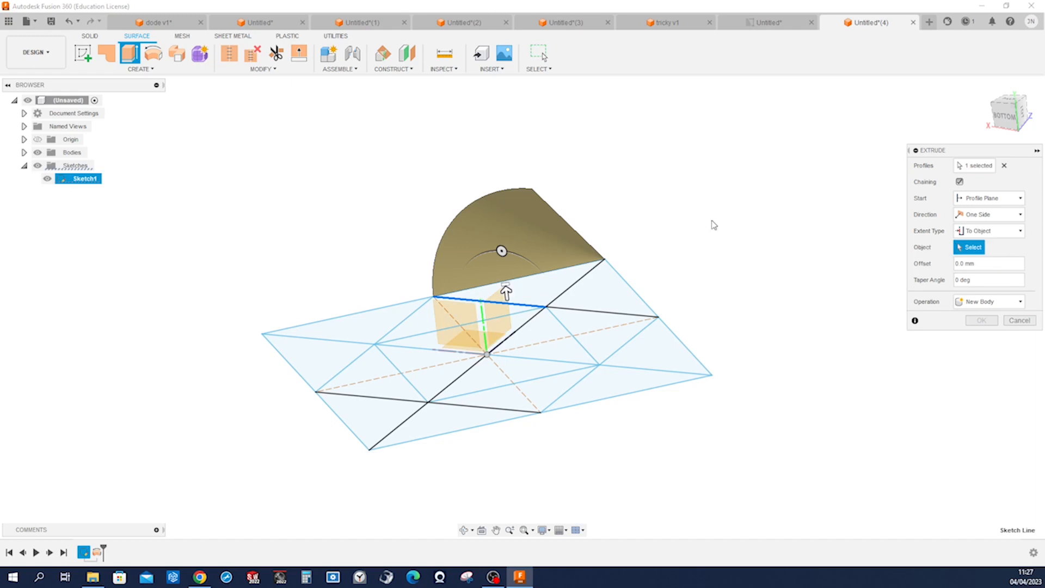
left_click(532, 189)
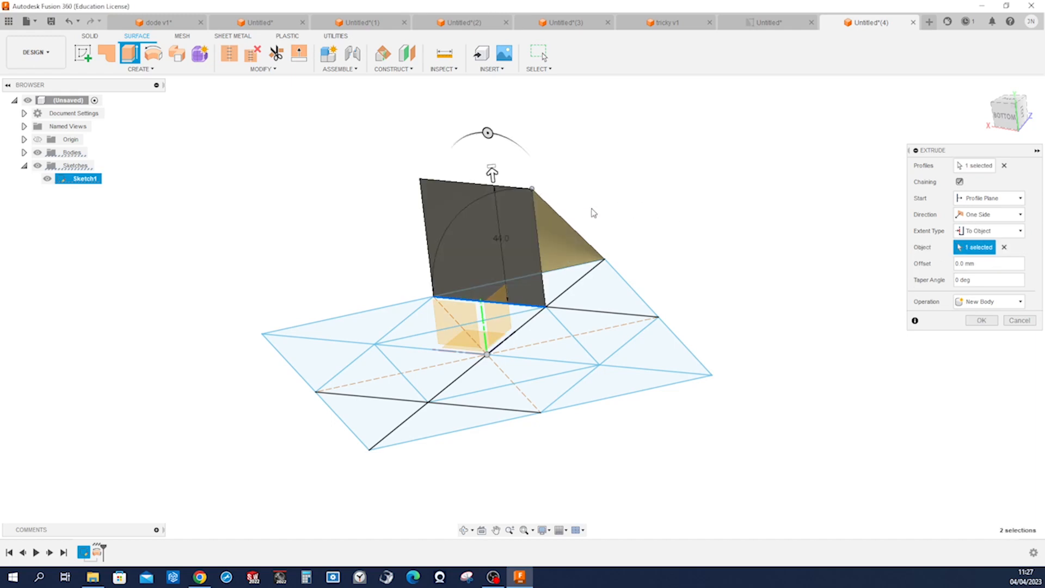
left_click(983, 321)
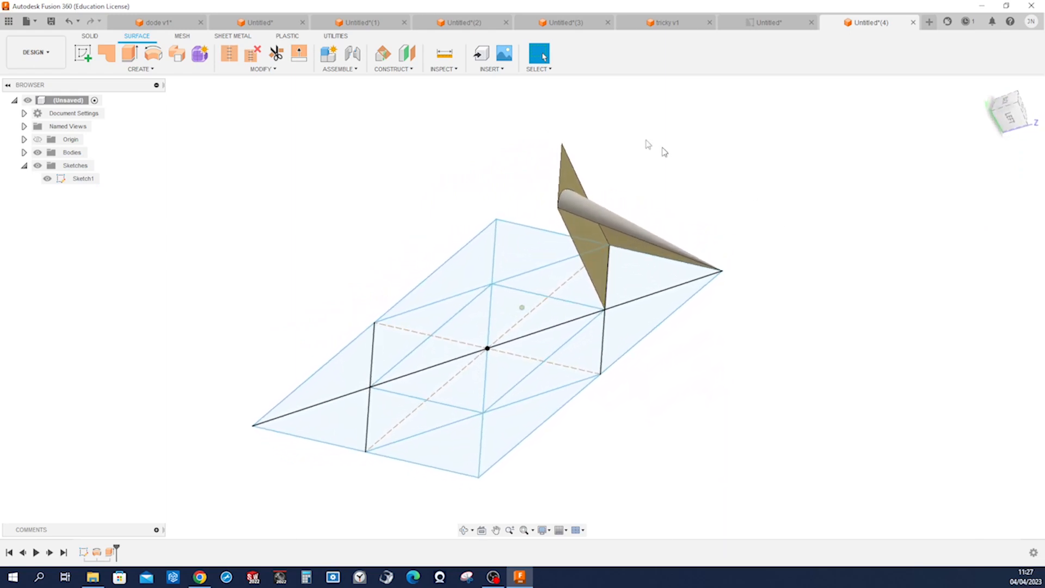
Construct a plane through three points: the 88 mm square's corner, the outer square's adjacent upper corner, and the revolved surface's far corner
left_click(393, 69)
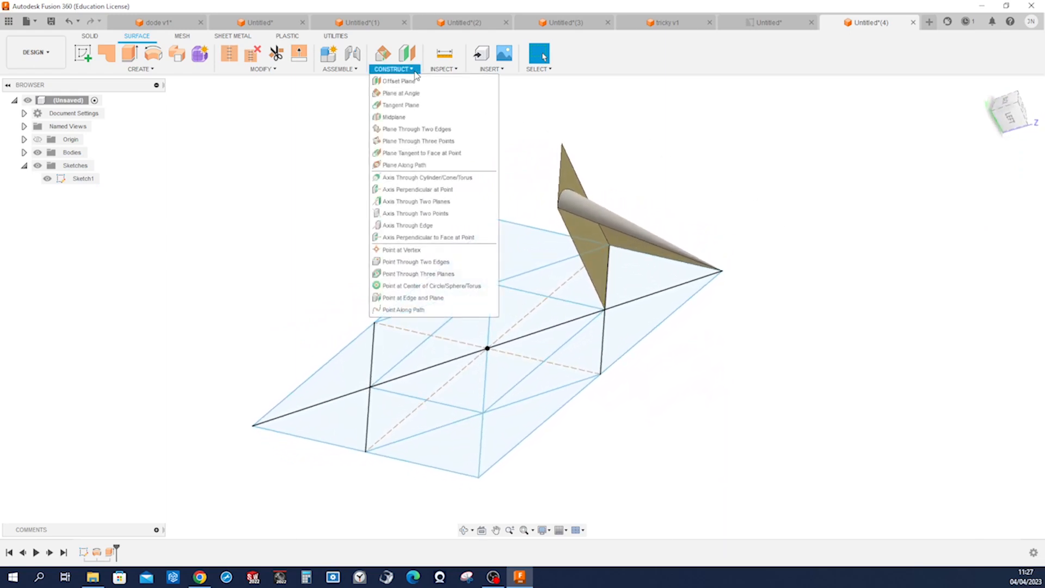
left_click(417, 141)
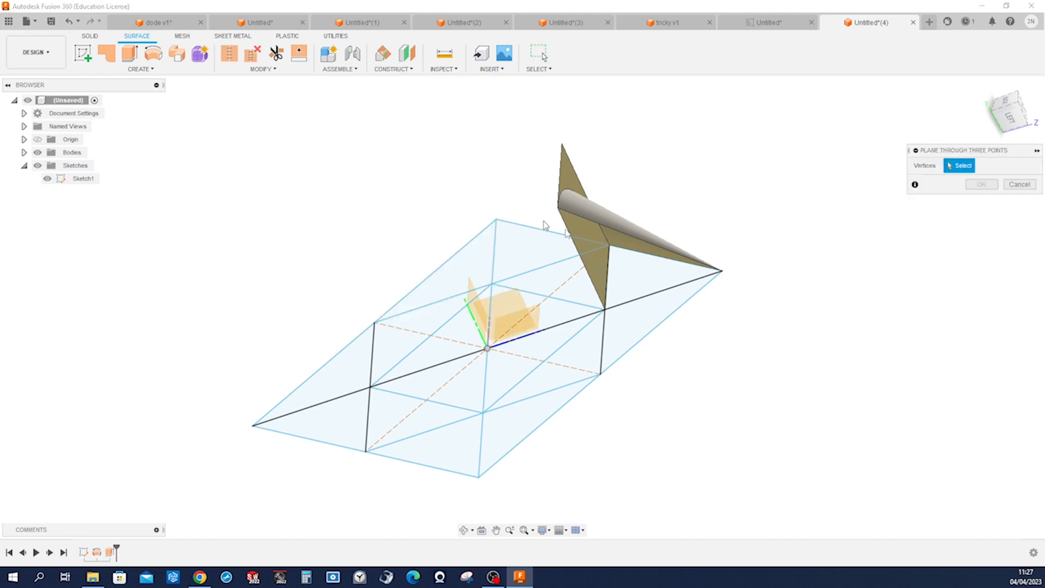
left_click(610, 246)
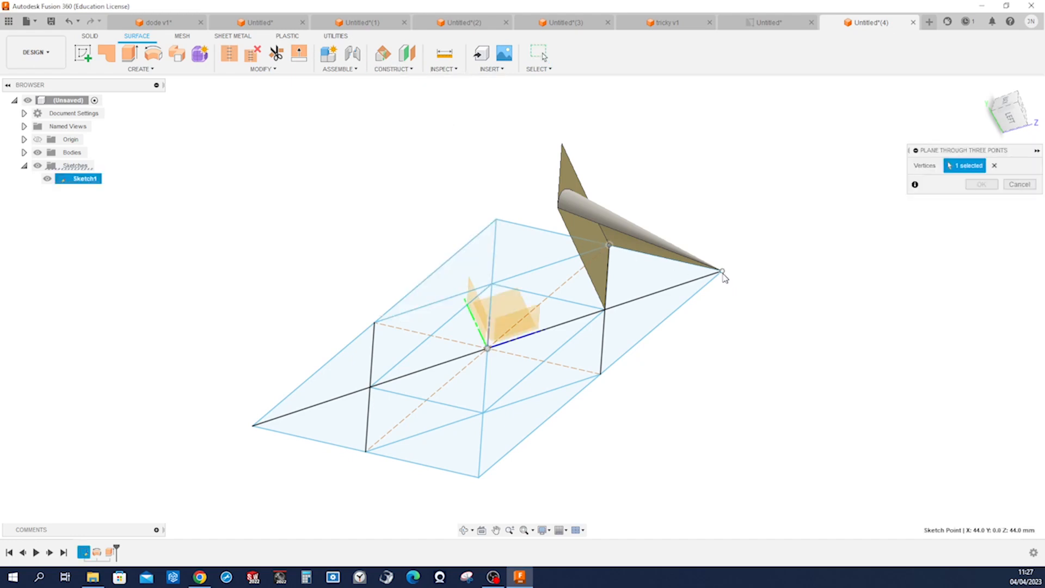
left_click(558, 209)
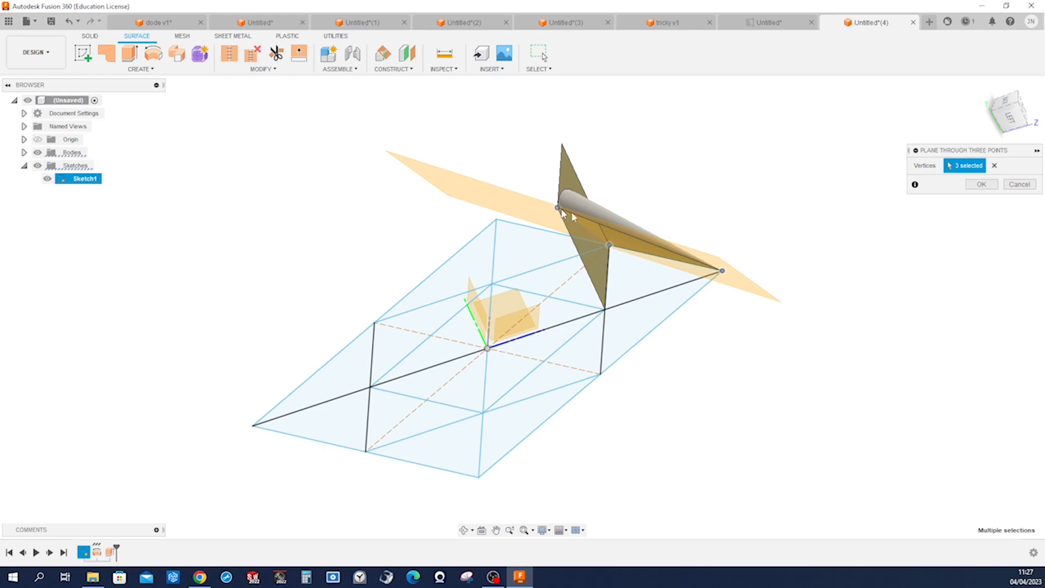
left_click(981, 185)
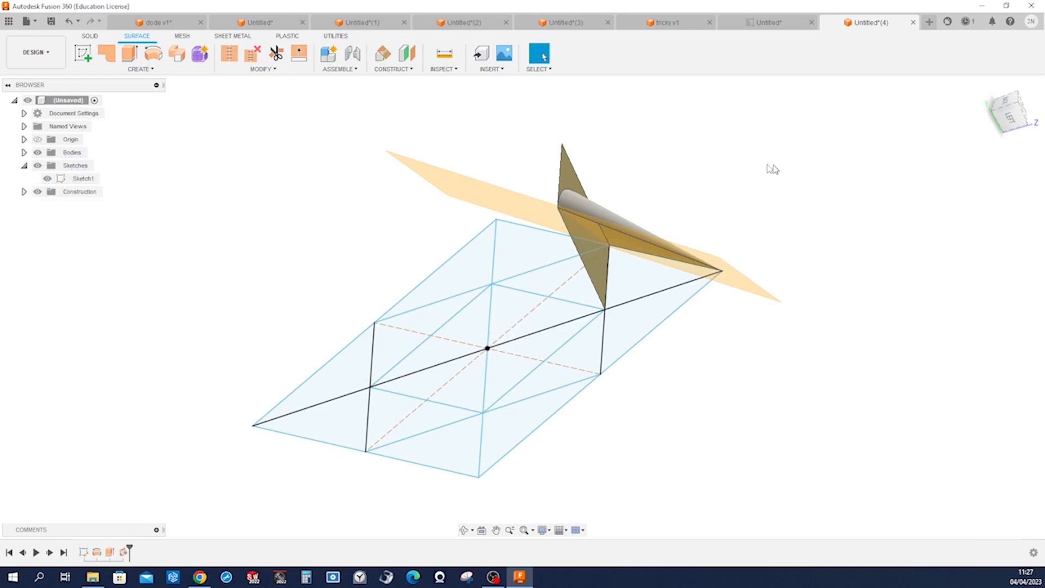
Trim the extruded surface with the new three-point plane, removing the part beyond the plane
left_click(273, 70)
left_click(237, 117)
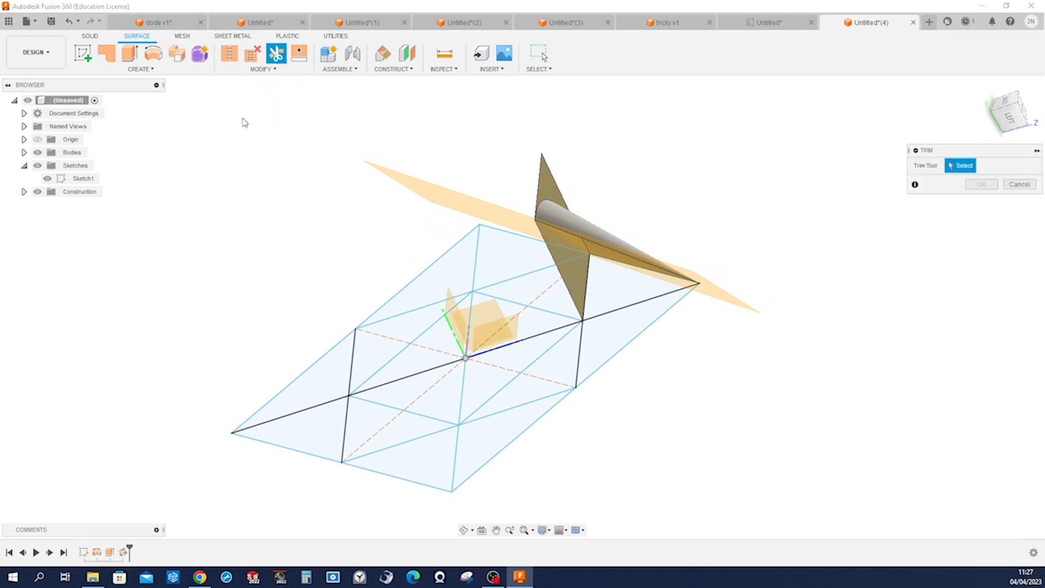
left_click(424, 188)
left_click(558, 197)
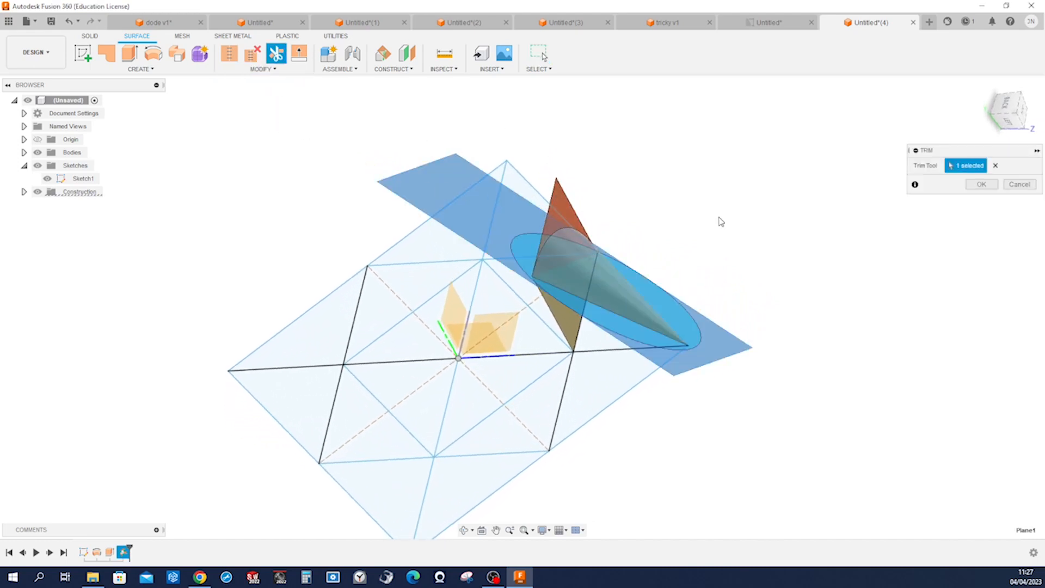
left_click(982, 185)
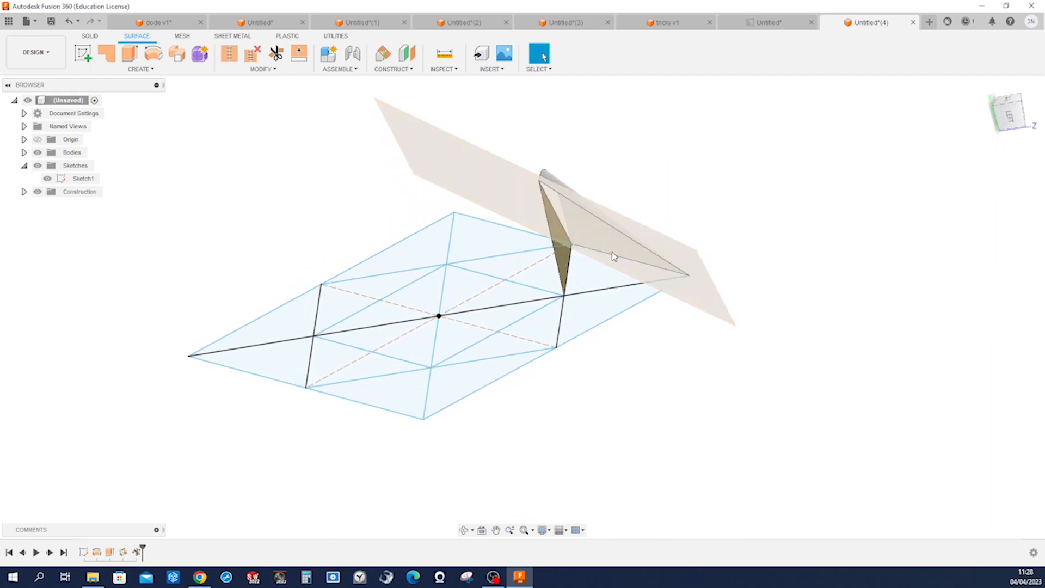
Patch the triangle bounded by the outer square's half side, the trimmed surface's edge, and the revolved surface's edge as a new body
middle_click_drag(576, 229, 618, 236, "shift")
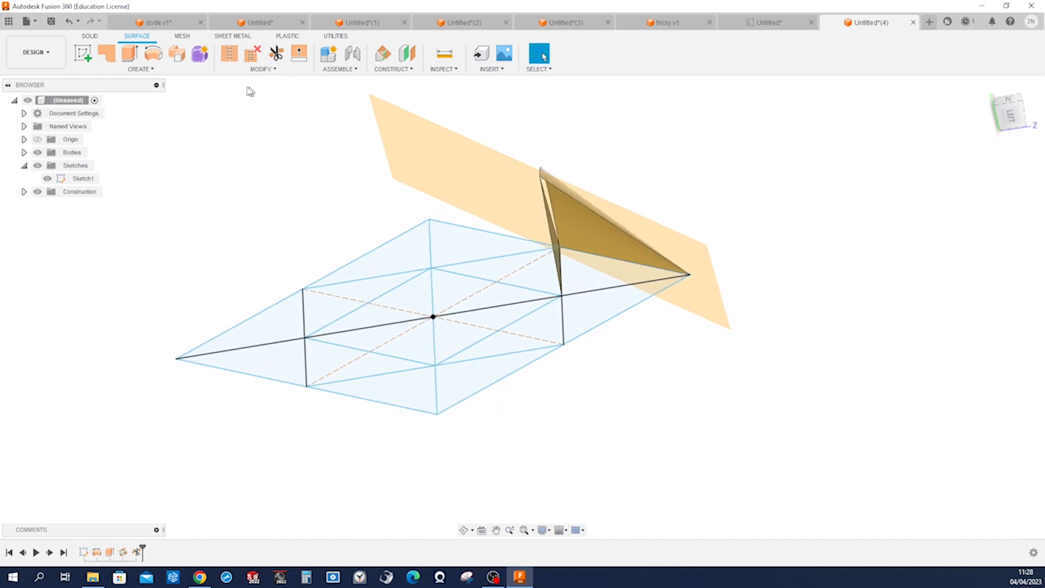
left_click(106, 53)
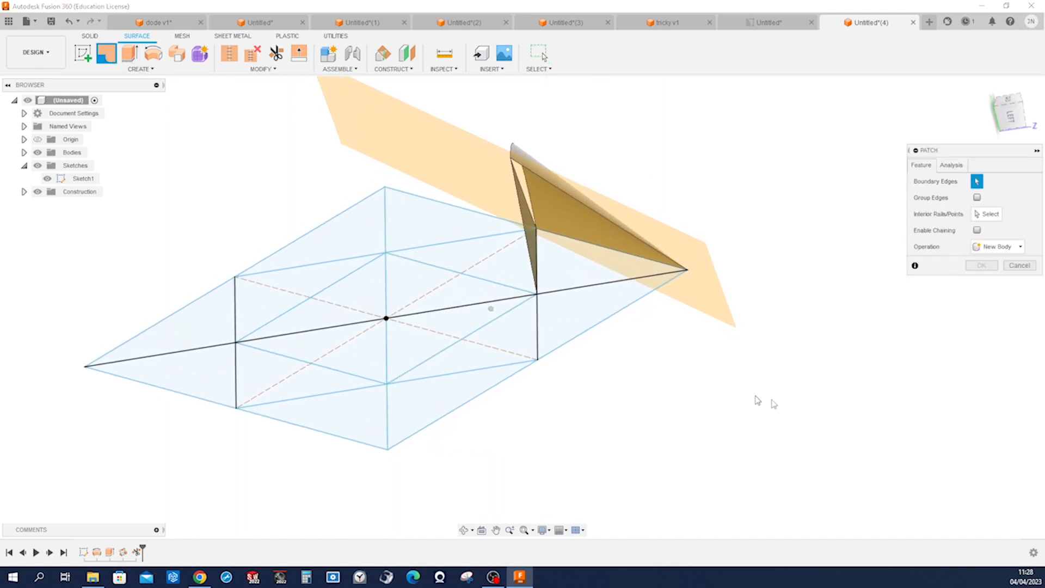
middle_click_drag(741, 393, 755, 396, "shift")
scroll(755, 396, "up", 1)
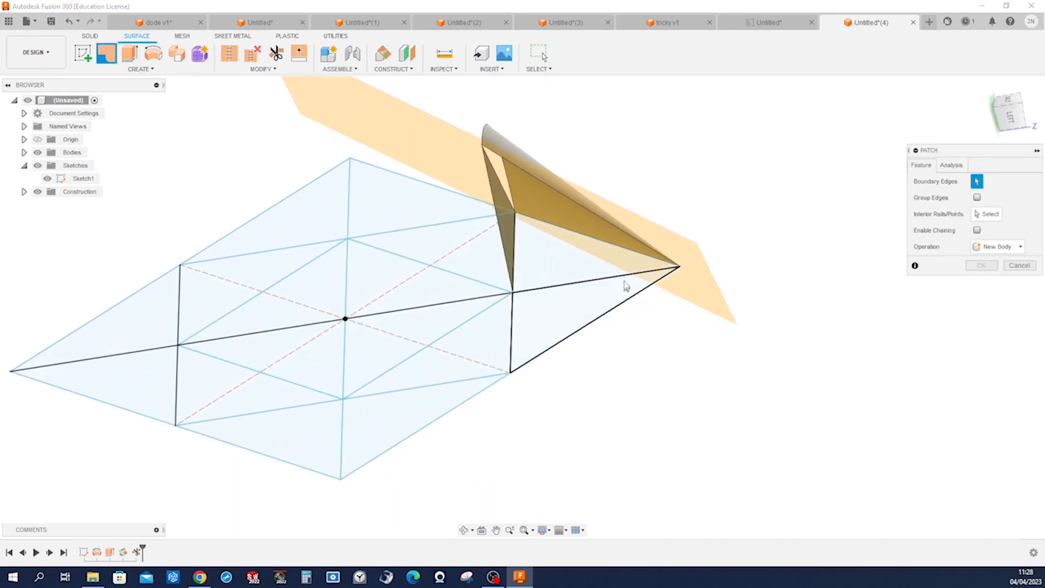
left_click(632, 253)
middle_click_drag(585, 237, 539, 205, "shift")
left_click(521, 220)
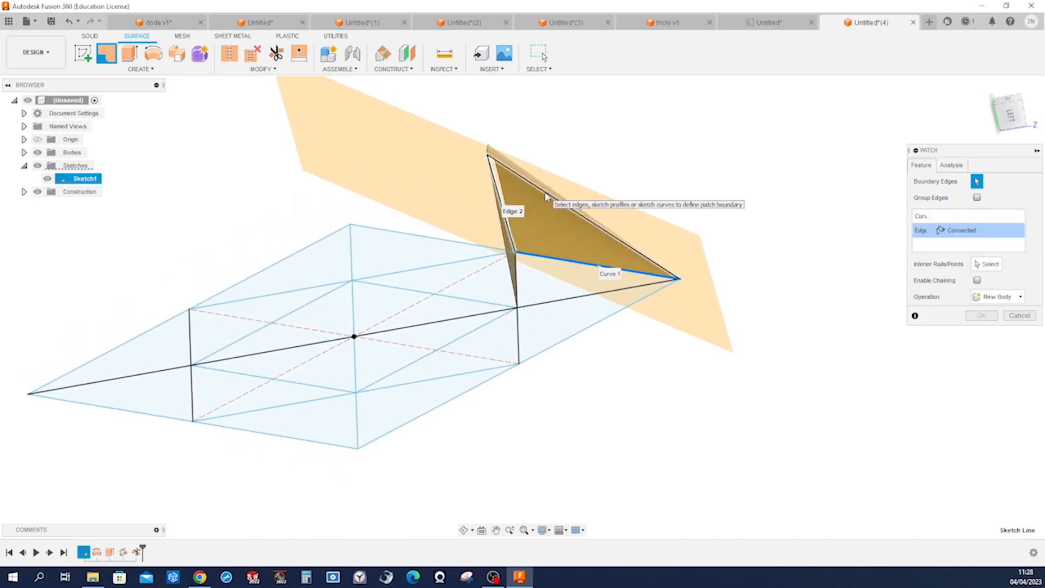
left_click(547, 198)
middle_click_drag(548, 198, 894, 298, "shift")
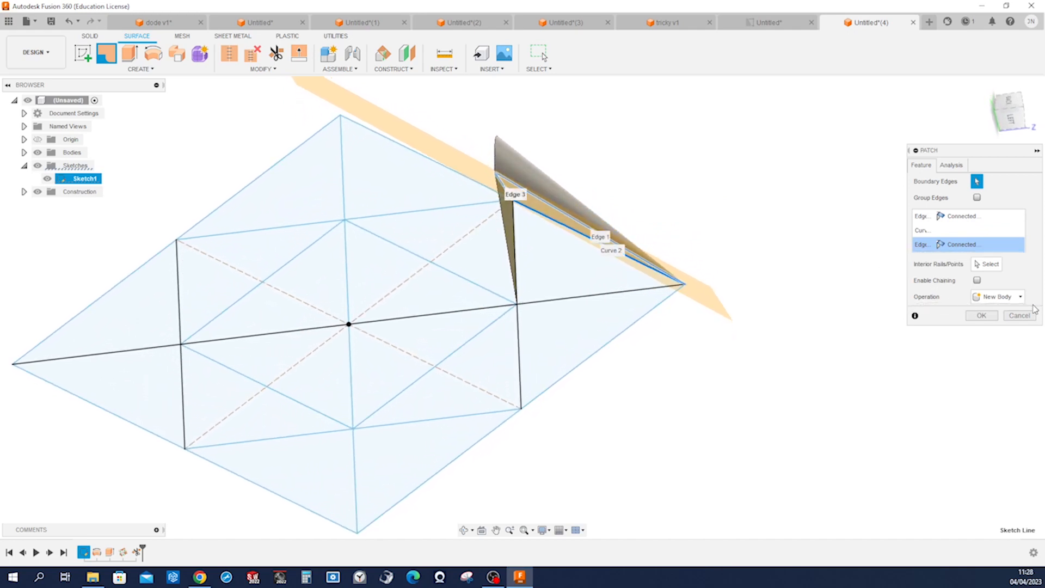
left_click(978, 316)
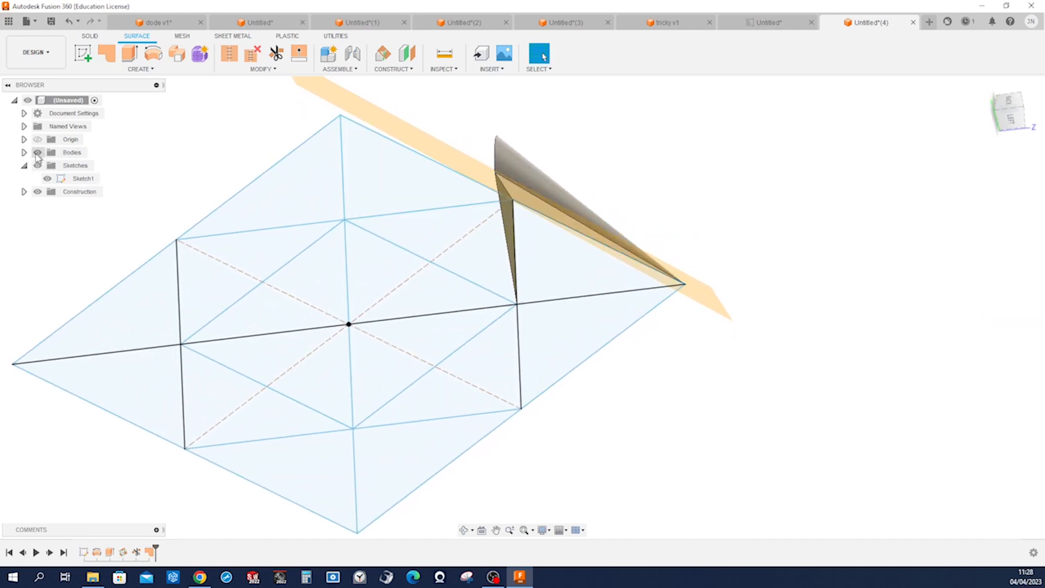
Hide the revolved and extruded helper surfaces and the three-point construction plane, leaving the triangular patch visible
left_click(24, 153)
left_click(47, 165)
left_click(47, 179)
middle_click_drag(653, 250, 718, 259, "shift")
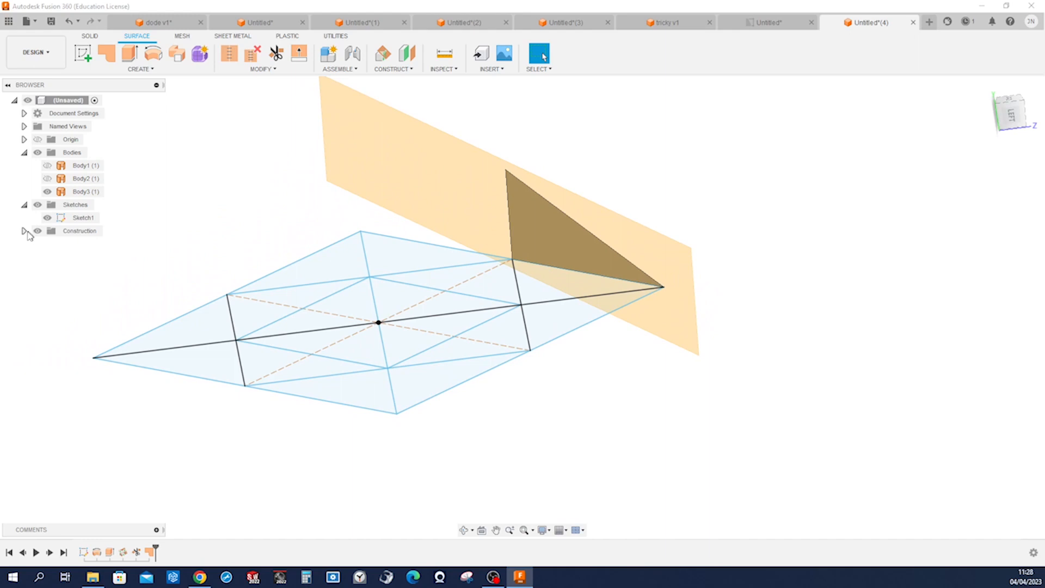
left_click(24, 231)
left_click(47, 244)
middle_click_drag(735, 266, 747, 265, "shift")
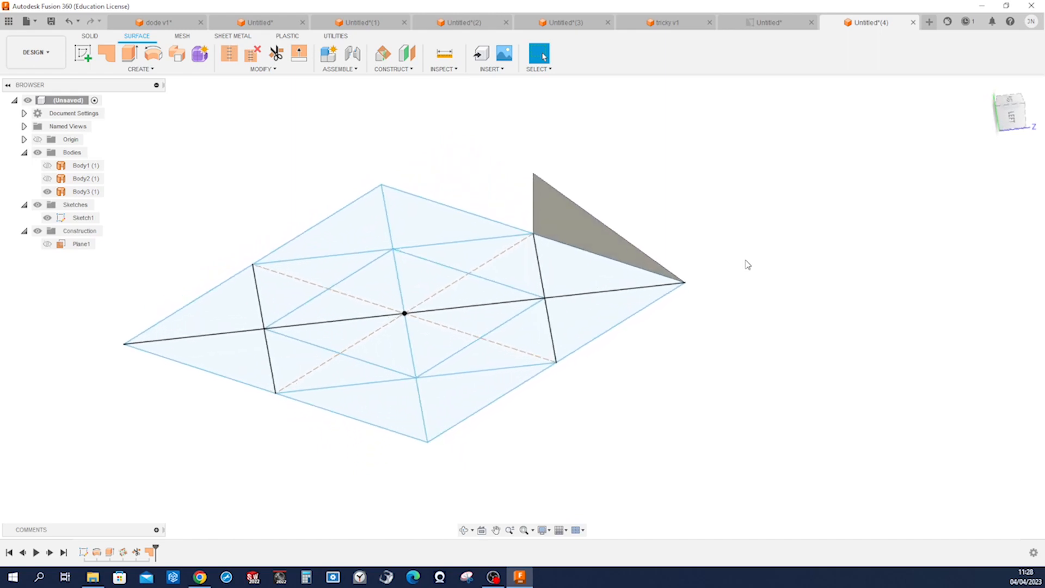
Construct an axis through two points: the midpoint of the 88 mm square's upper side and the triangular patch's raised apex
left_click(394, 69)
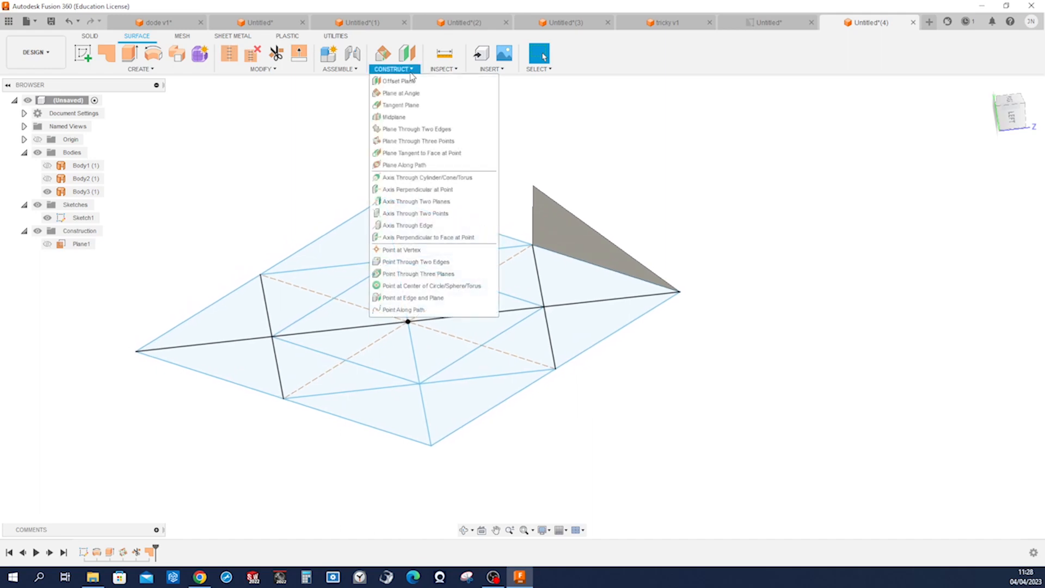
left_click(418, 213)
left_click(545, 307)
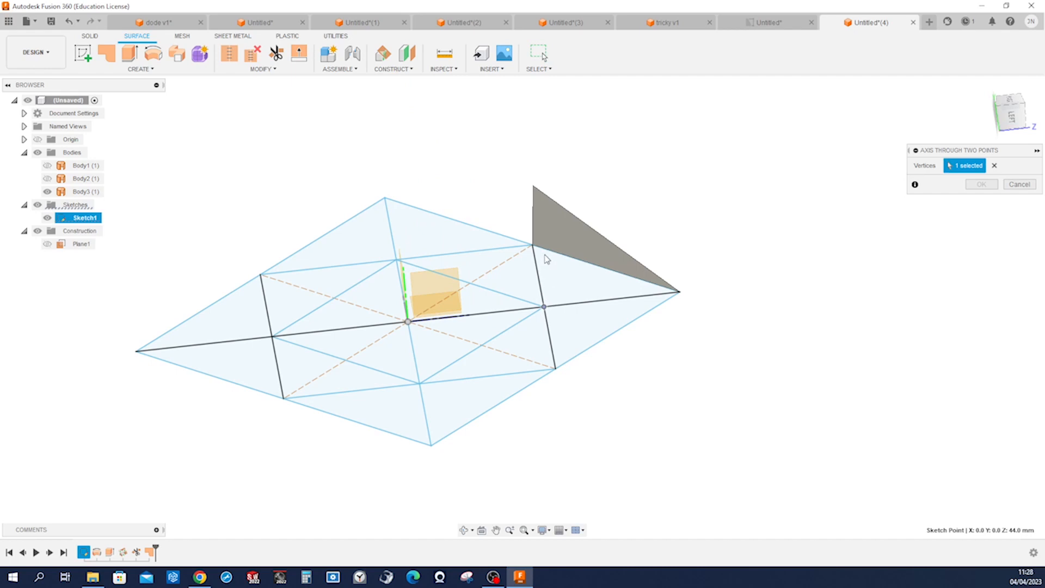
left_click(534, 187)
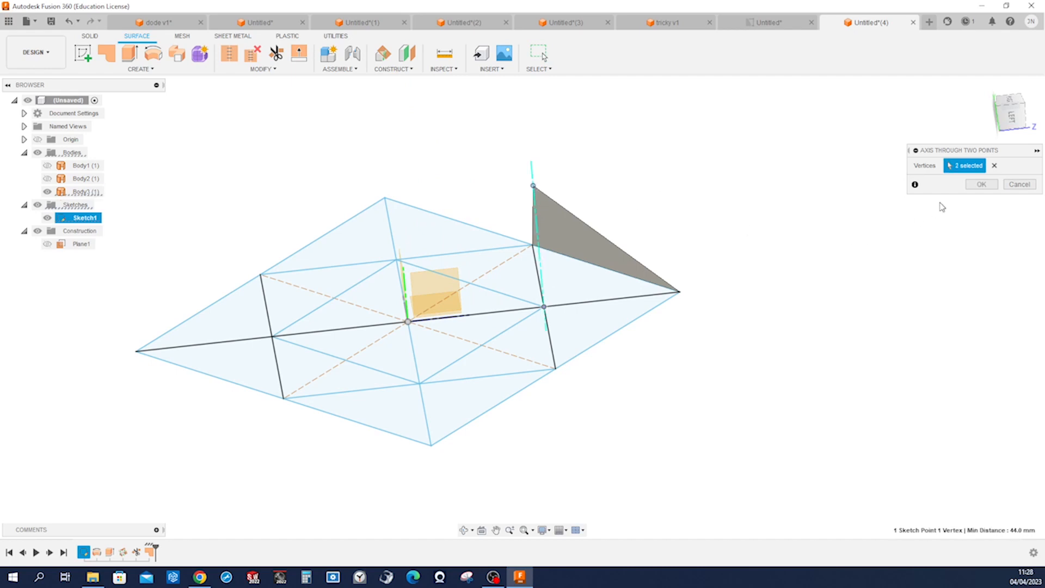
left_click(981, 185)
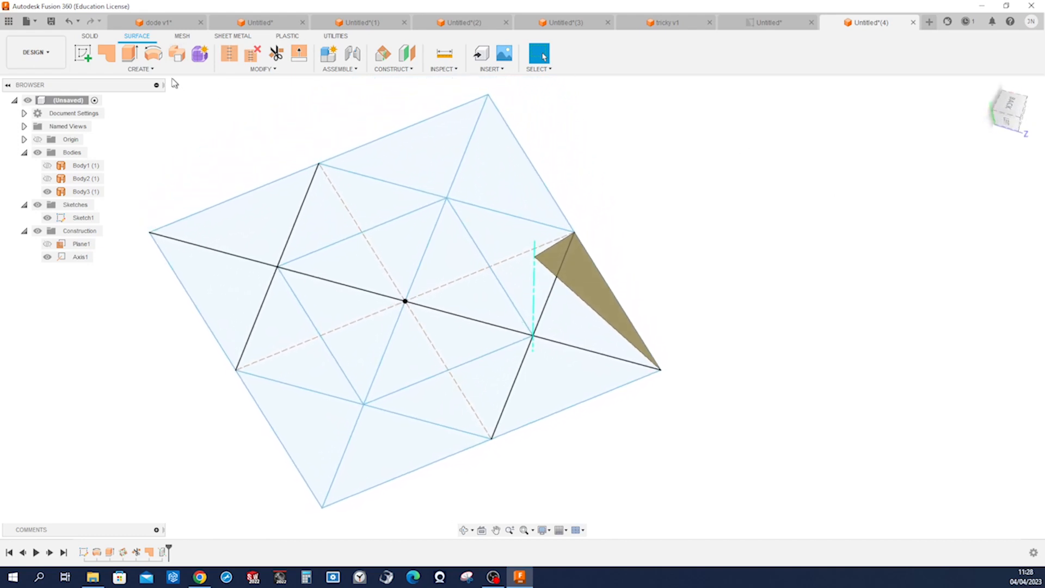
Circular-pattern the triangular patch body around the new axis, with full distribution and a quantity of 4
left_click(143, 69)
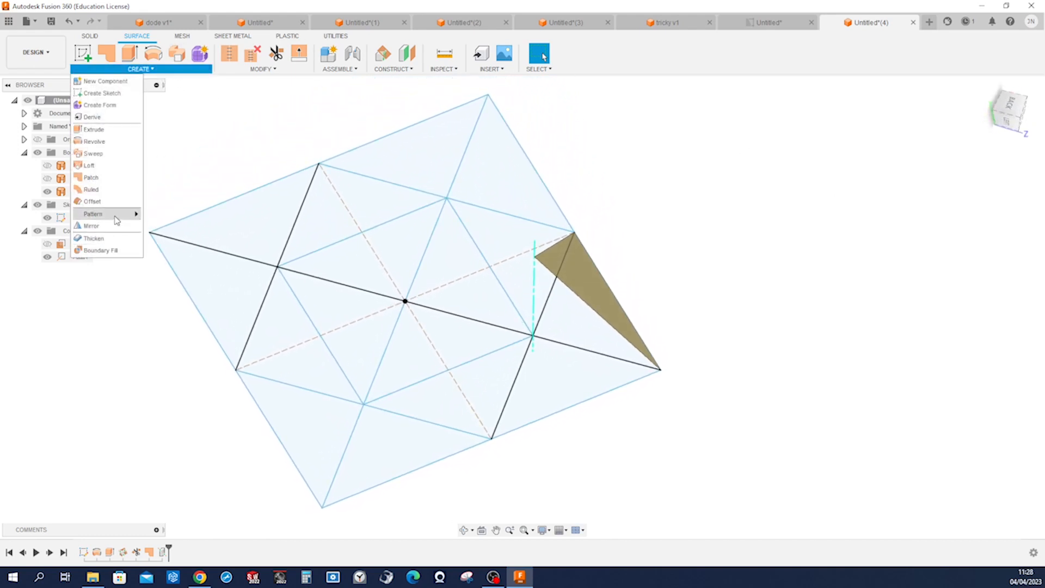
mouse_move(120, 214)
left_click(170, 224)
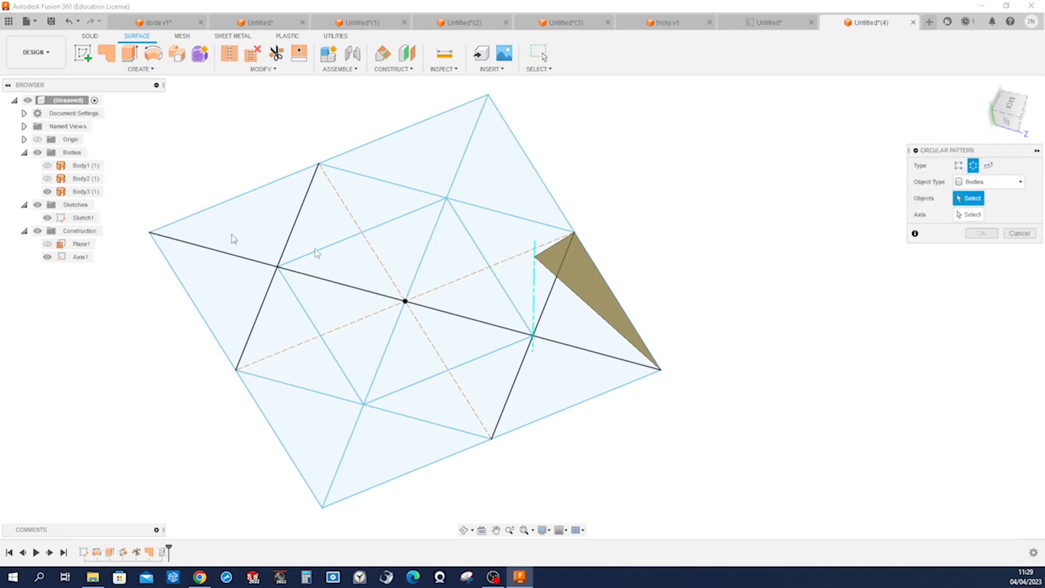
left_click(590, 290)
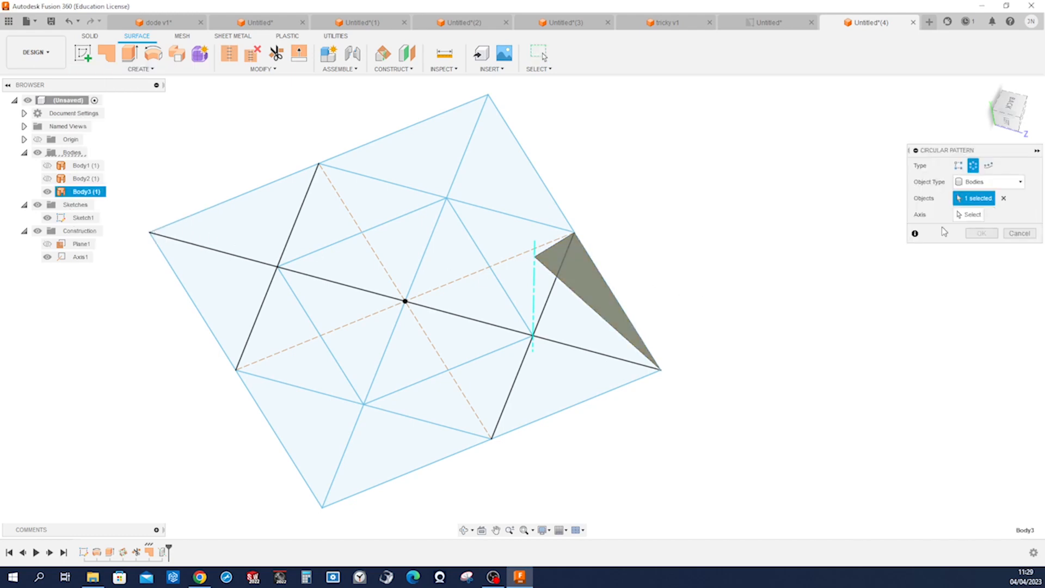
left_click(962, 216)
left_click(535, 299)
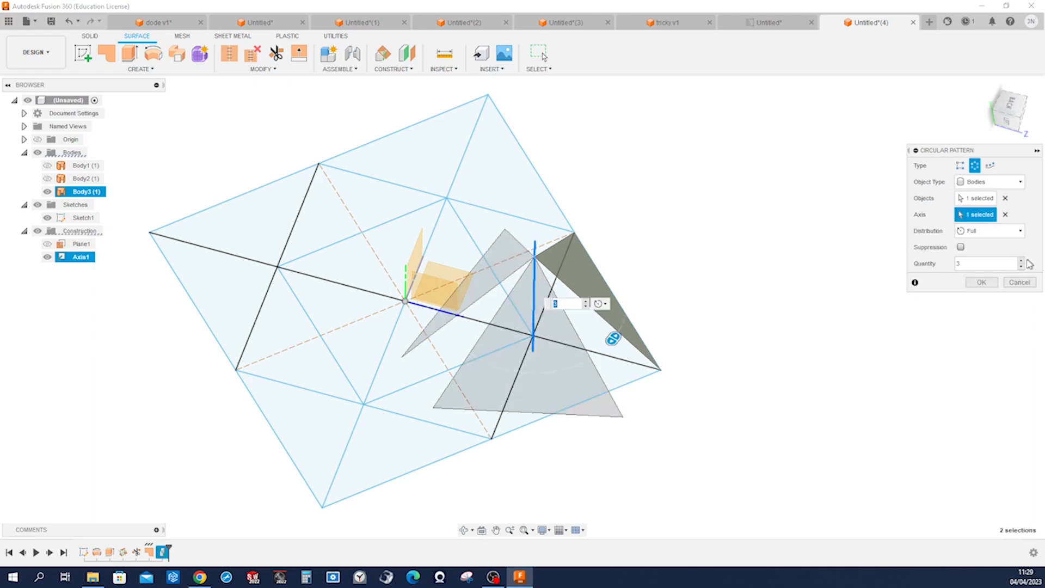
left_click(1022, 261)
left_click(982, 283)
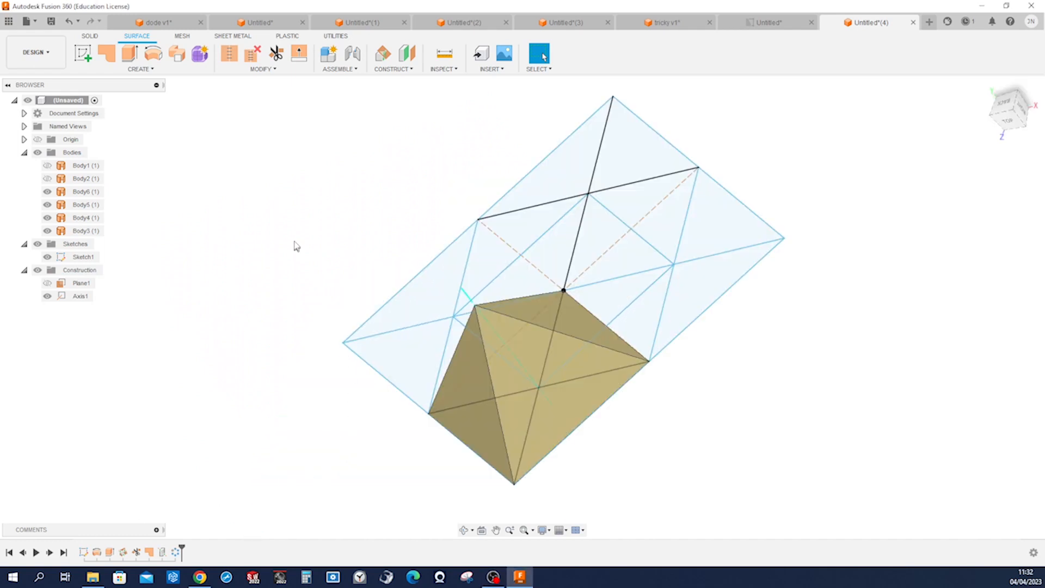
Mirror the four triangular surface bodies about the origin plane that contains the sketch, using the Join operation with 0.1 mm tolerance
left_click(140, 69)
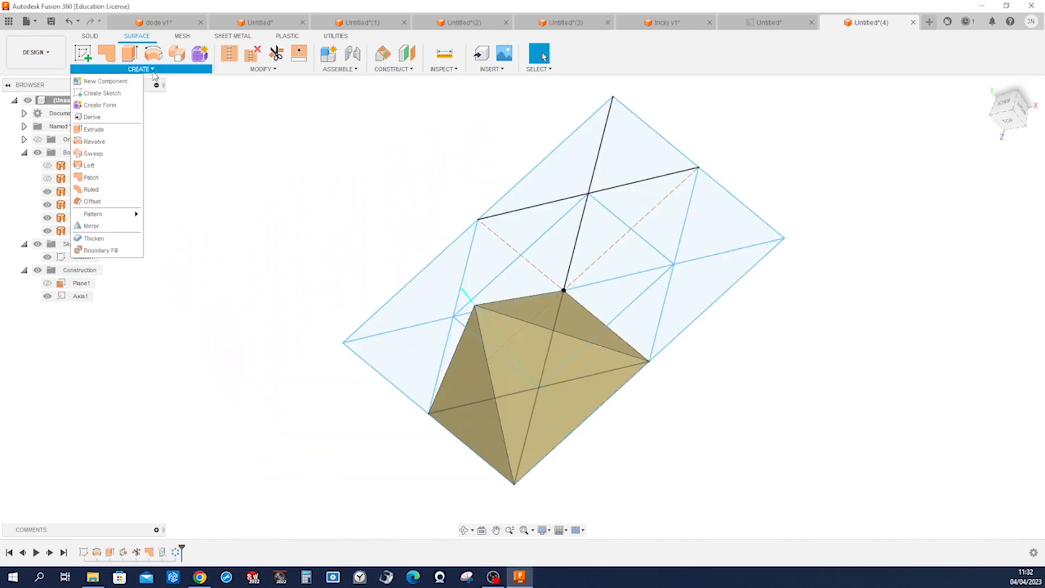
left_click(92, 226)
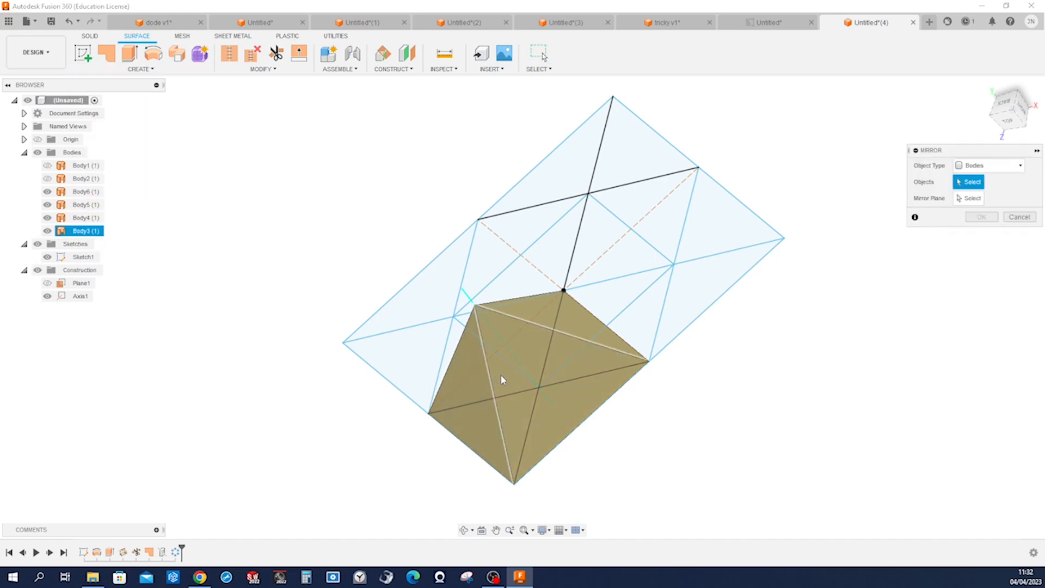
left_click(501, 311)
left_click(482, 390)
left_click(535, 327)
middle_click_drag(539, 319, 497, 306, "shift")
left_click(496, 304)
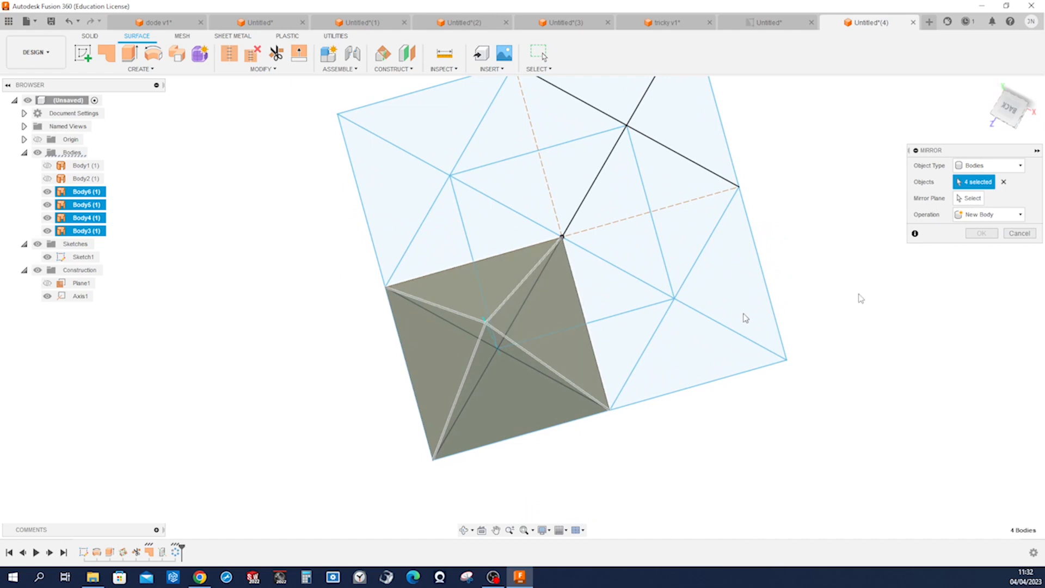
left_click(974, 200)
middle_click_drag(796, 261, 615, 281, "shift")
left_click(616, 282)
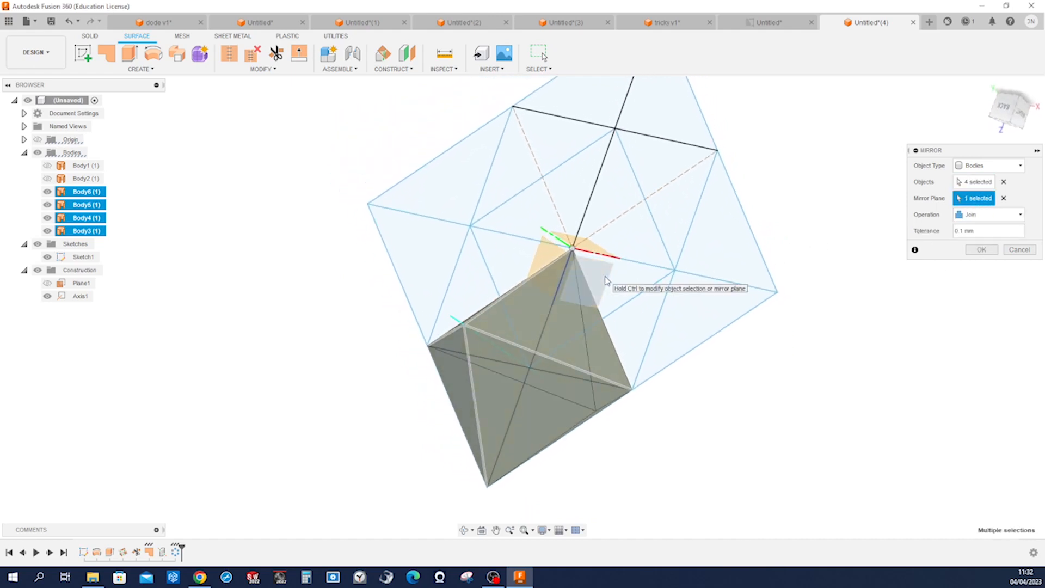
left_click(980, 250)
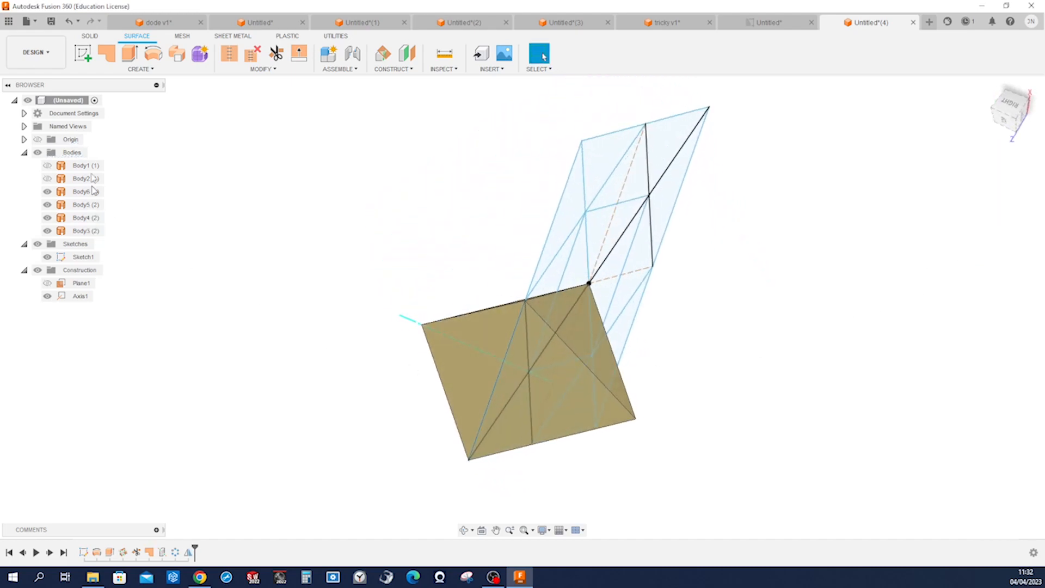
Stitch the four mirrored surface bodies together as a new body with a 0.1 mm tolerance
middle_click_drag(265, 292, 316, 266, "shift")
left_click(229, 55)
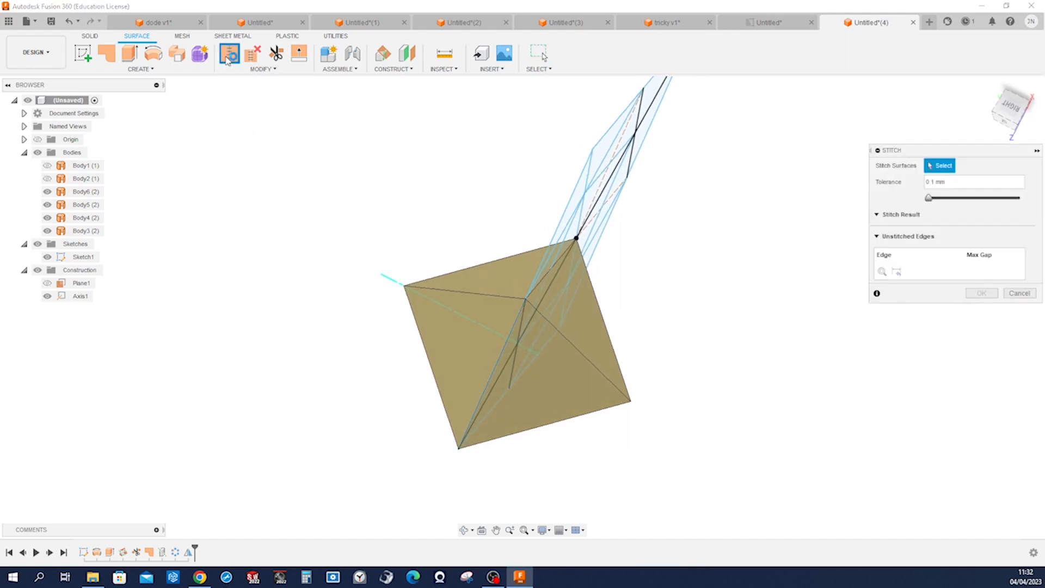
left_click(423, 329)
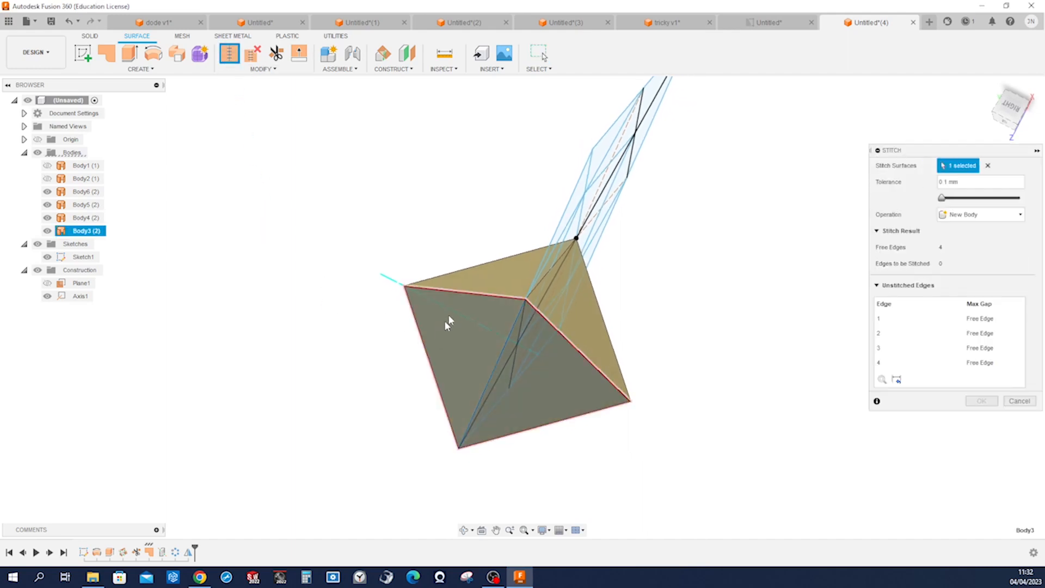
left_click(476, 283)
middle_click_drag(599, 348, 487, 250, "shift")
left_click(489, 247)
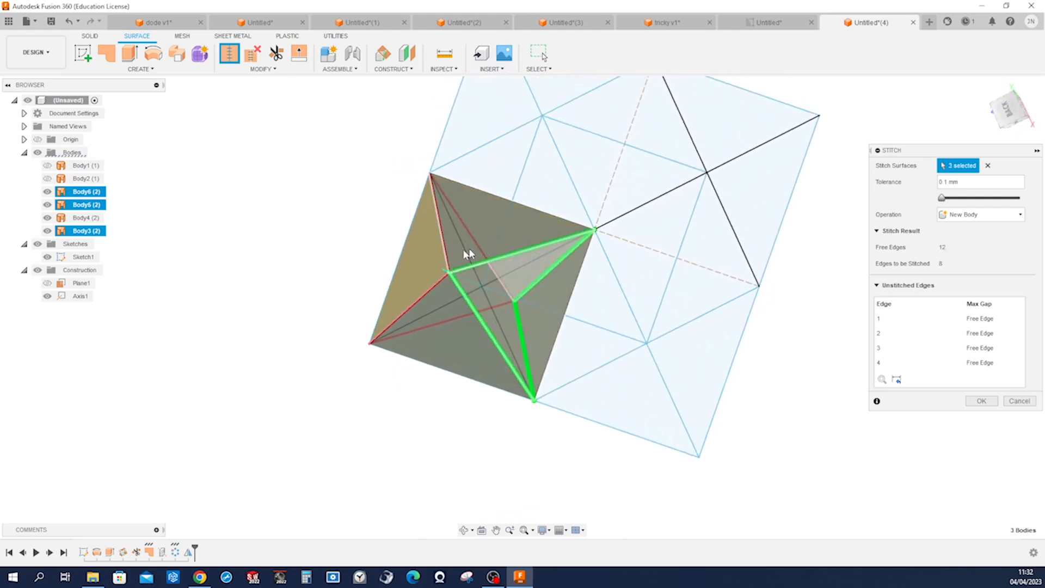
left_click(434, 261)
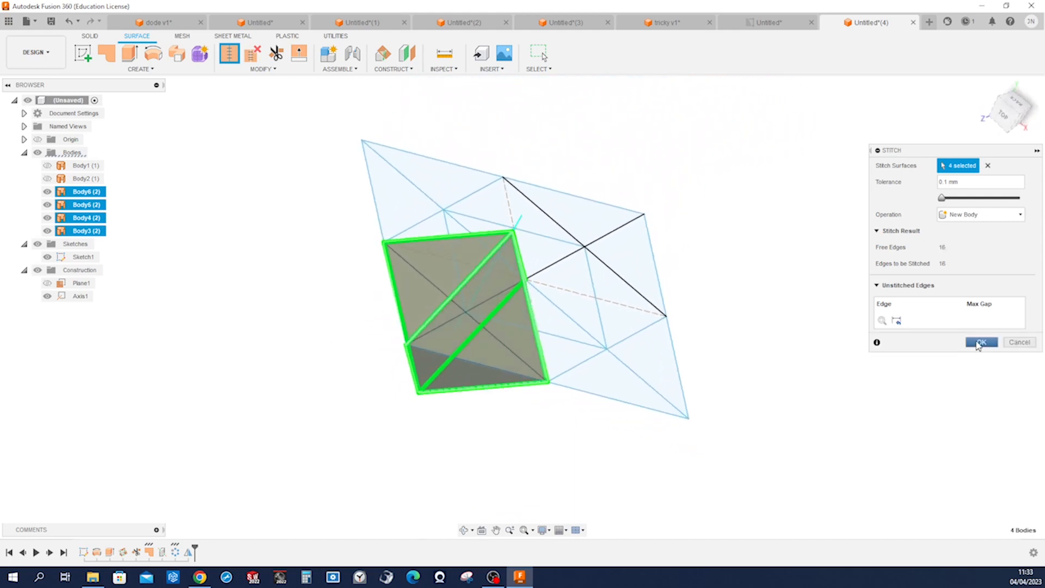
left_click(979, 342)
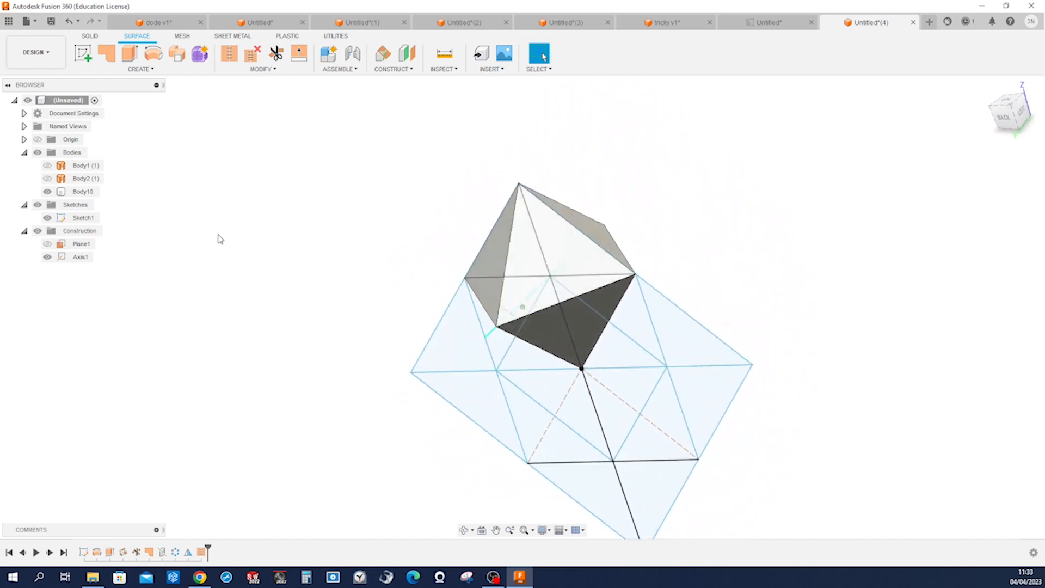
Hide the construction axis and circular-pattern the stitched body about the outer sketch square's horizontal diagonal, with full distribution and a quantity of 4
left_click(81, 258)
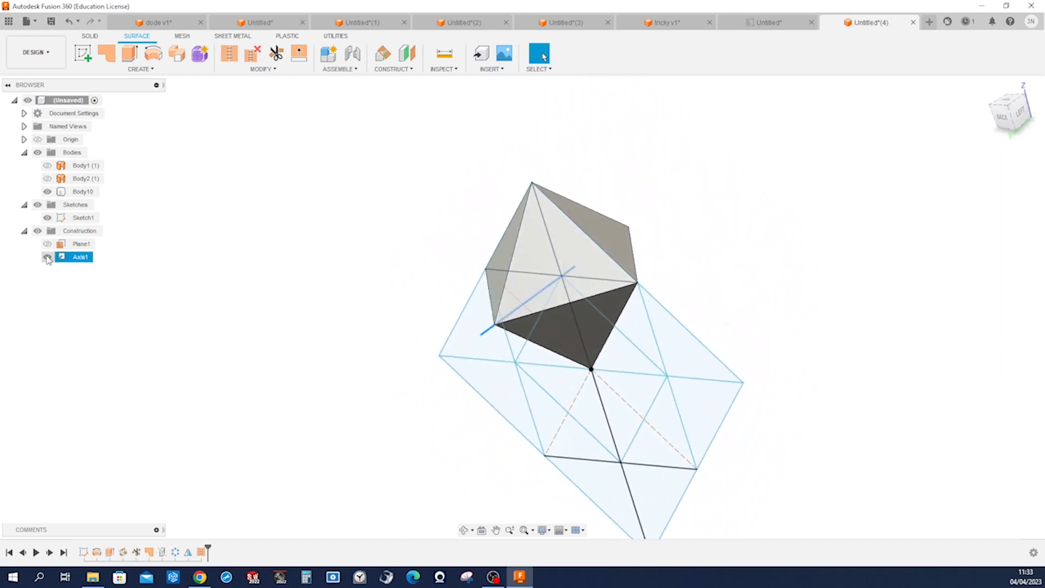
left_click(47, 257)
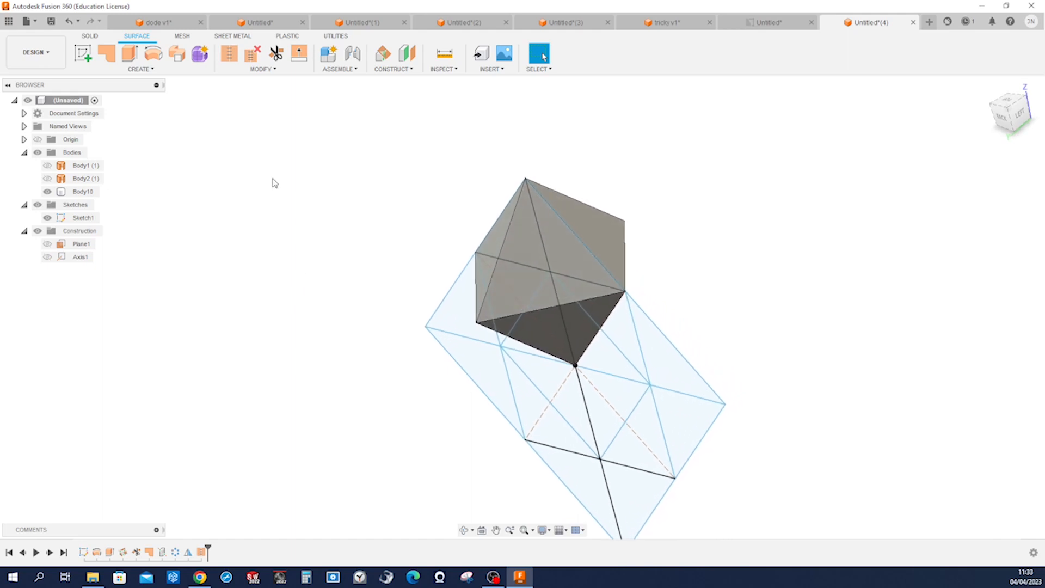
left_click(140, 69)
mouse_move(115, 218)
left_click(172, 226)
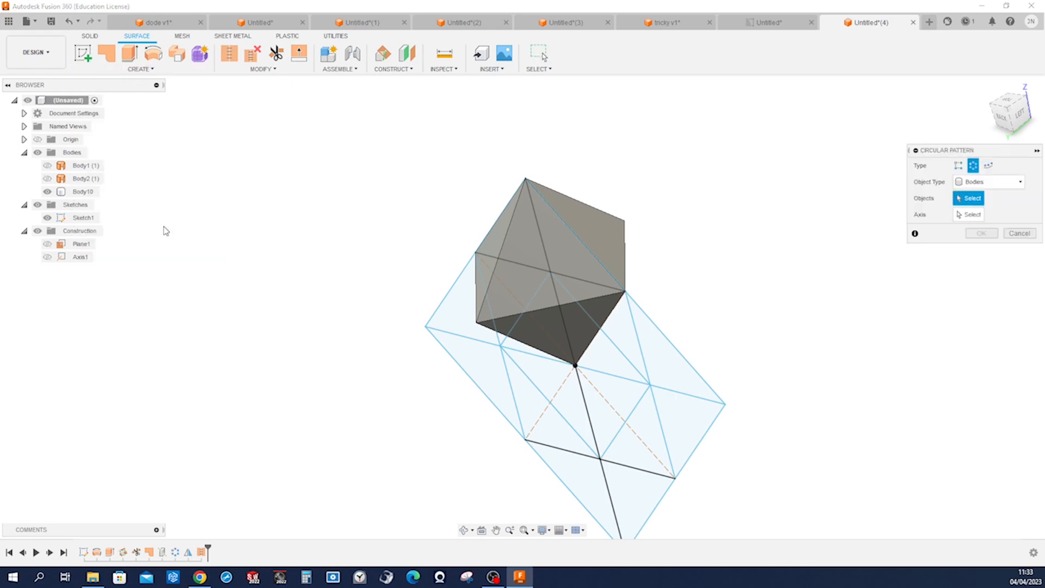
left_click(523, 280)
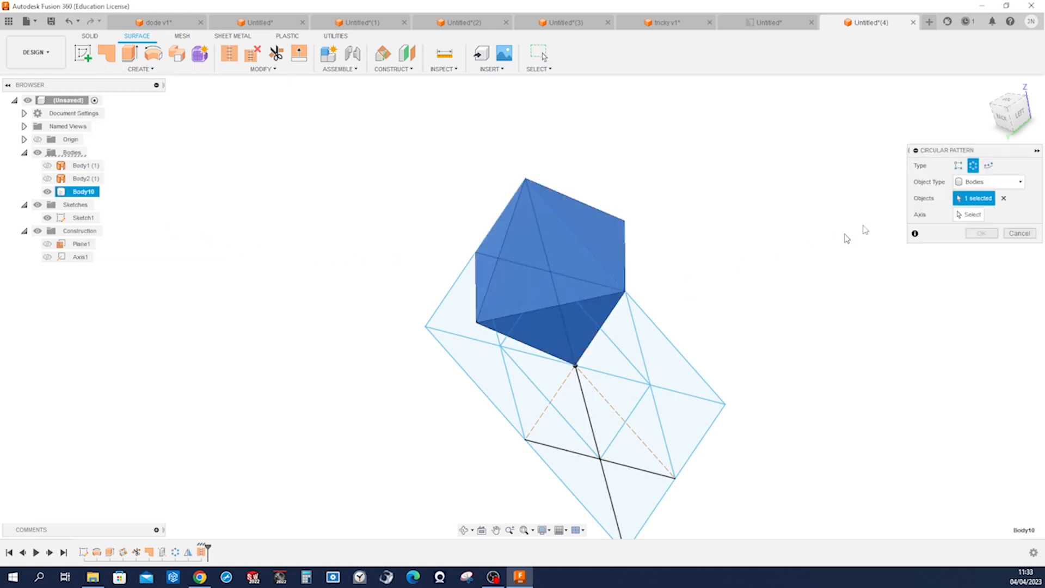
left_click(972, 215)
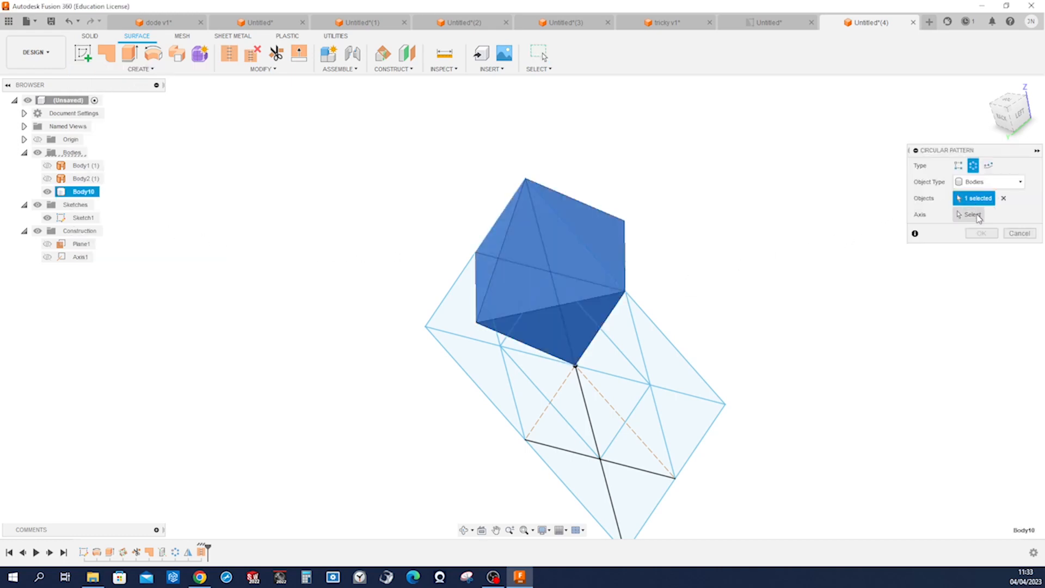
left_click(687, 393)
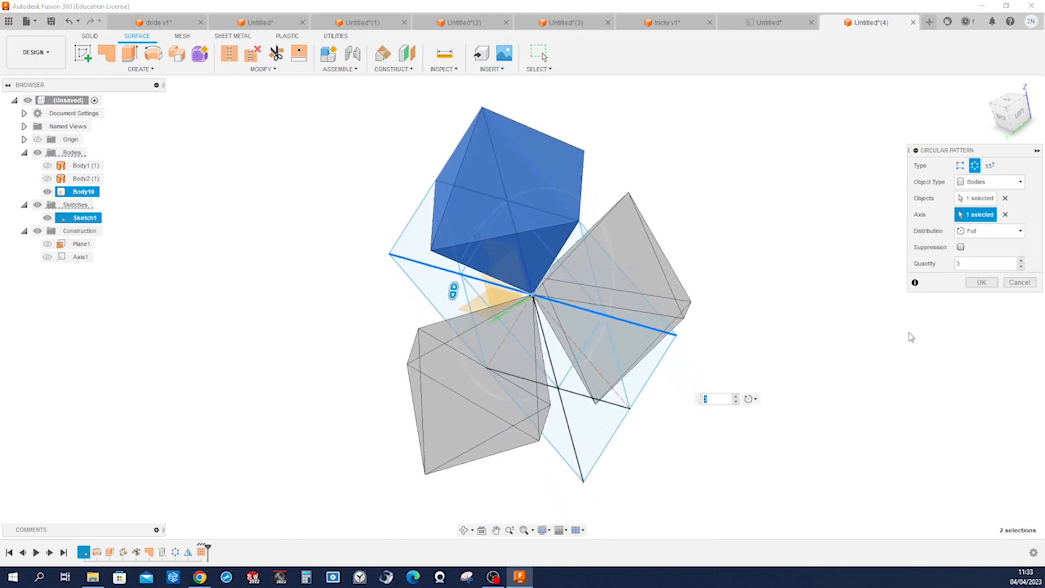
left_click(1022, 261)
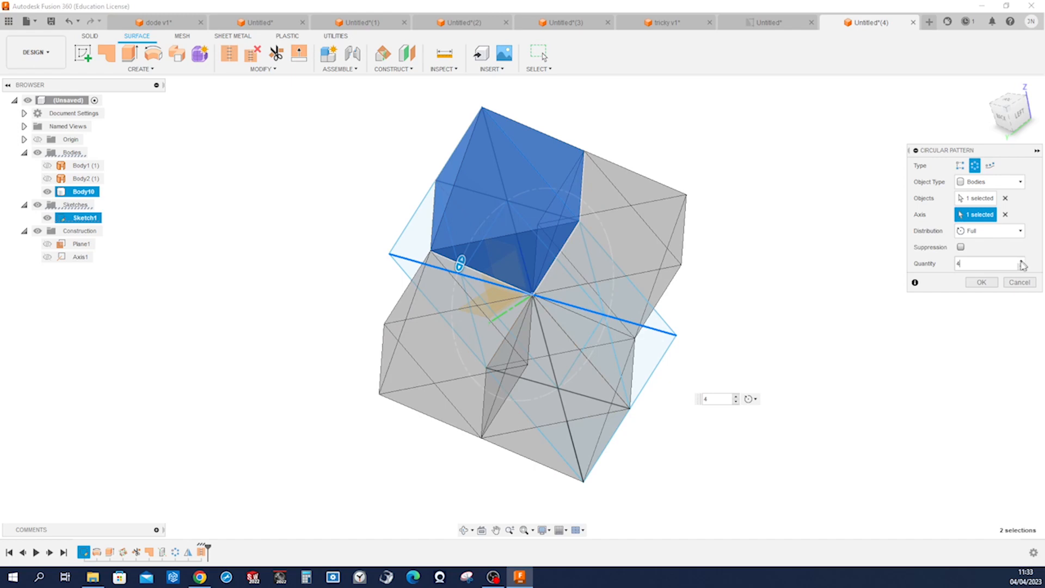
left_click(995, 282)
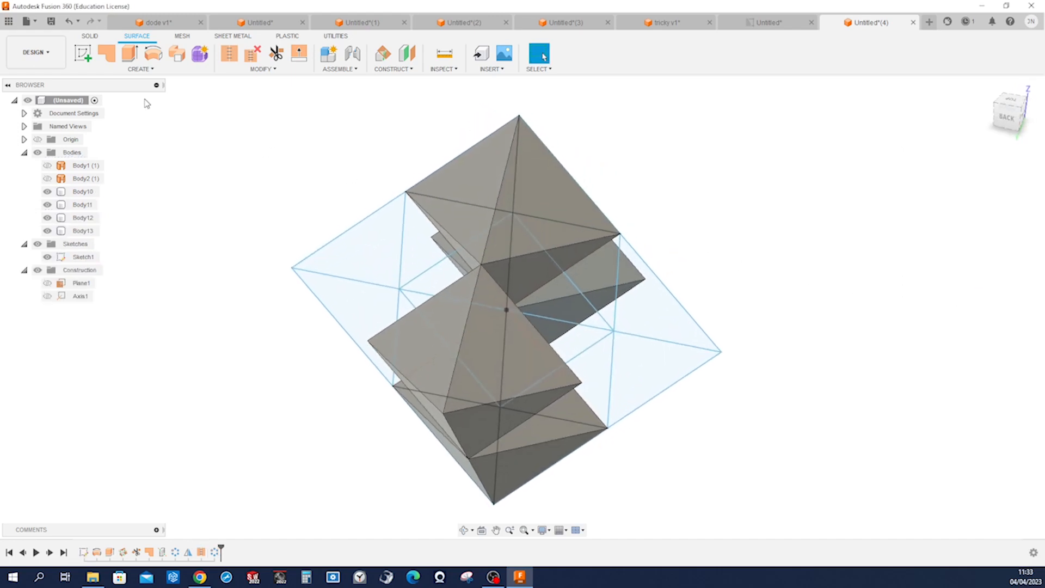
Circular-pattern one side body about the outer square's vertical diagonal, full distribution, quantity 4, suppressing the instance opposite the original
left_click(148, 70)
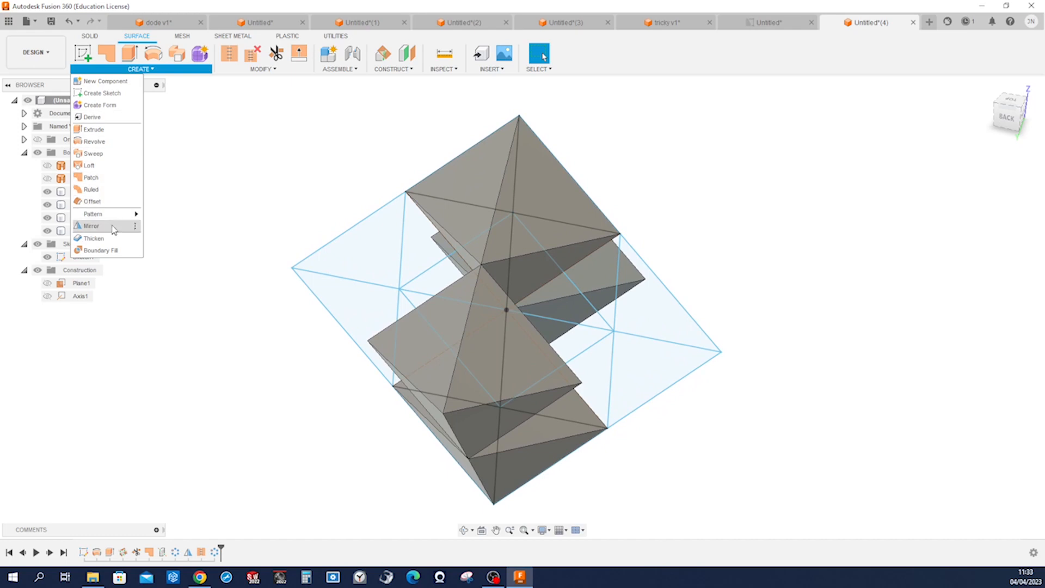
mouse_move(111, 220)
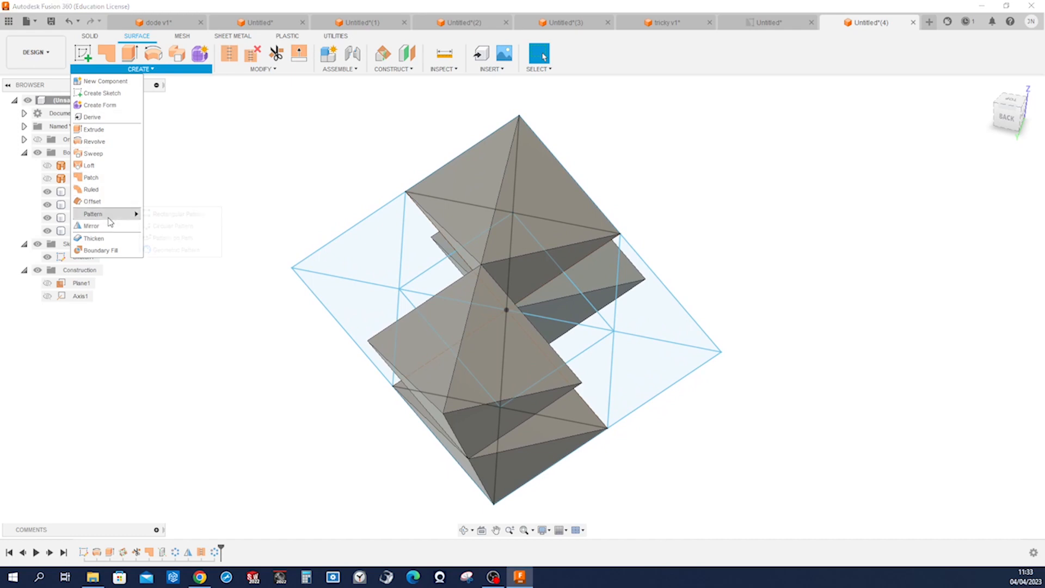
left_click(162, 226)
left_click(465, 323)
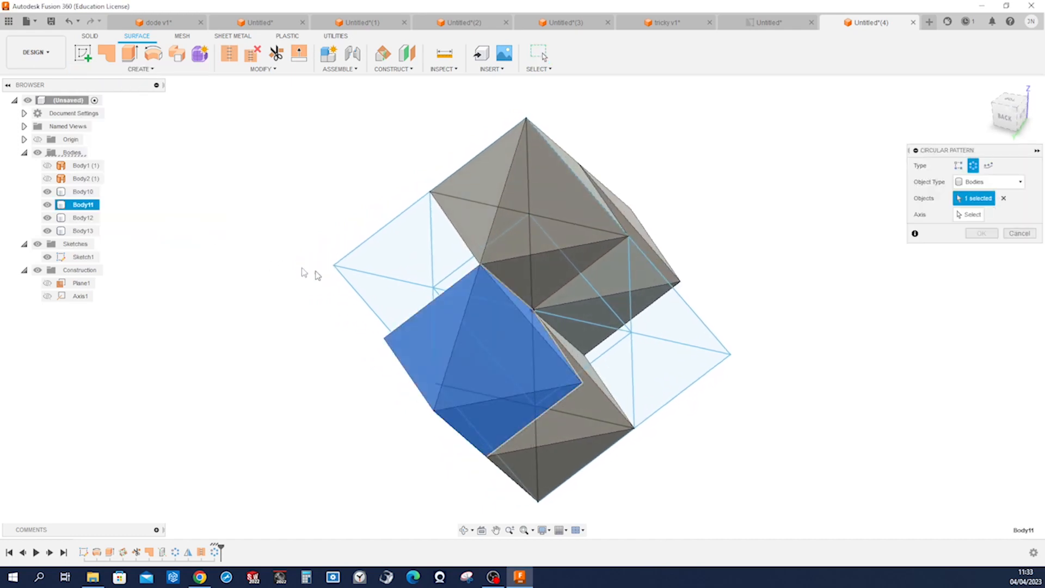
left_click(972, 215)
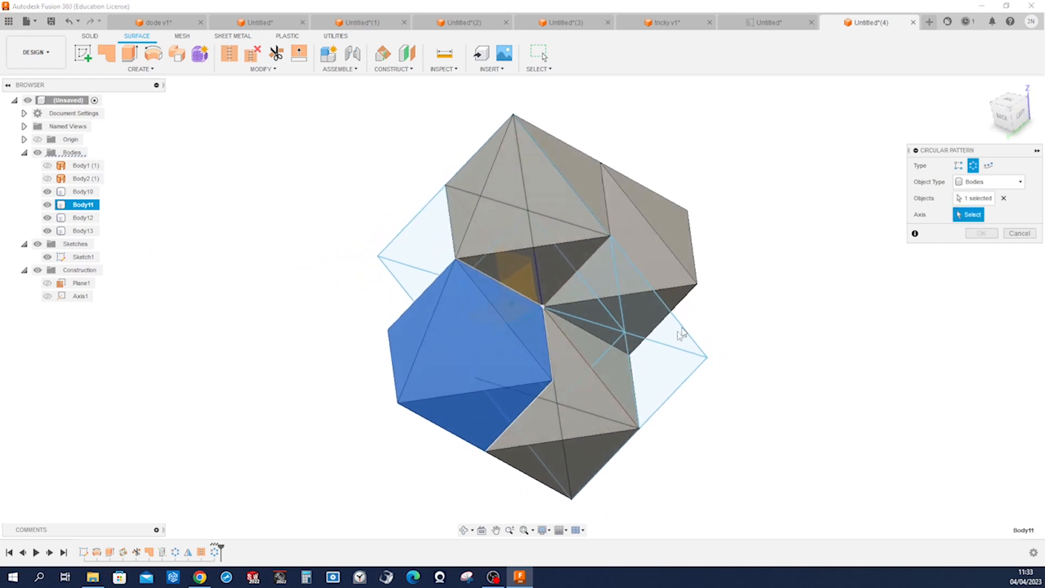
left_click(559, 380)
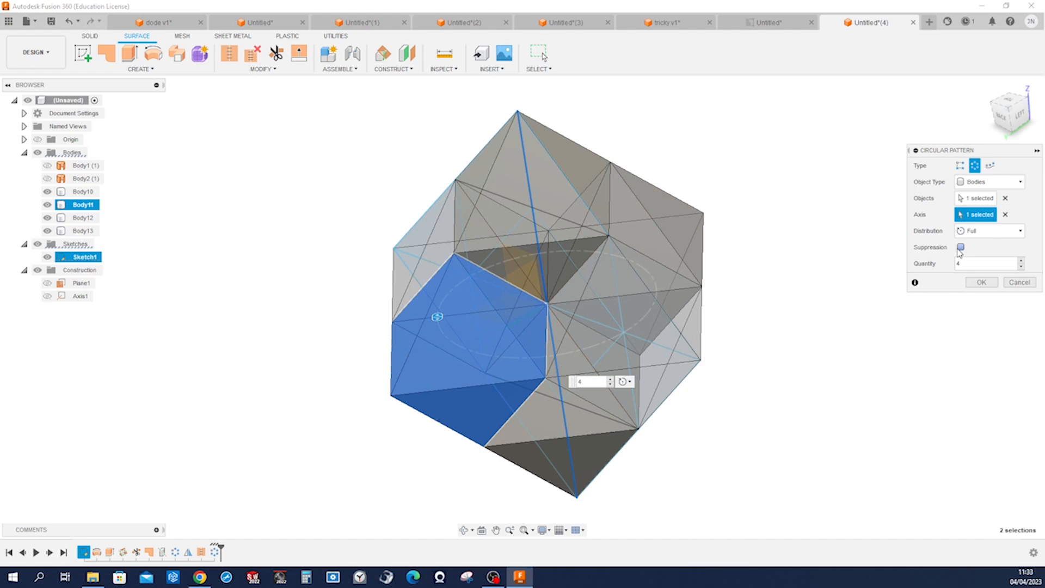
middle_click_drag(838, 291, 697, 301, "shift")
left_click(647, 262)
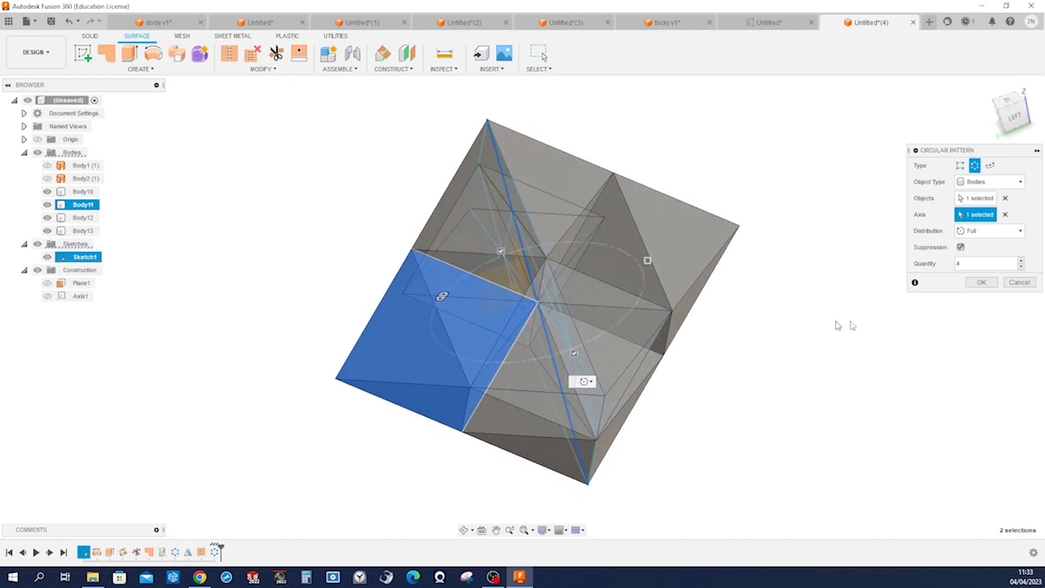
left_click(982, 282)
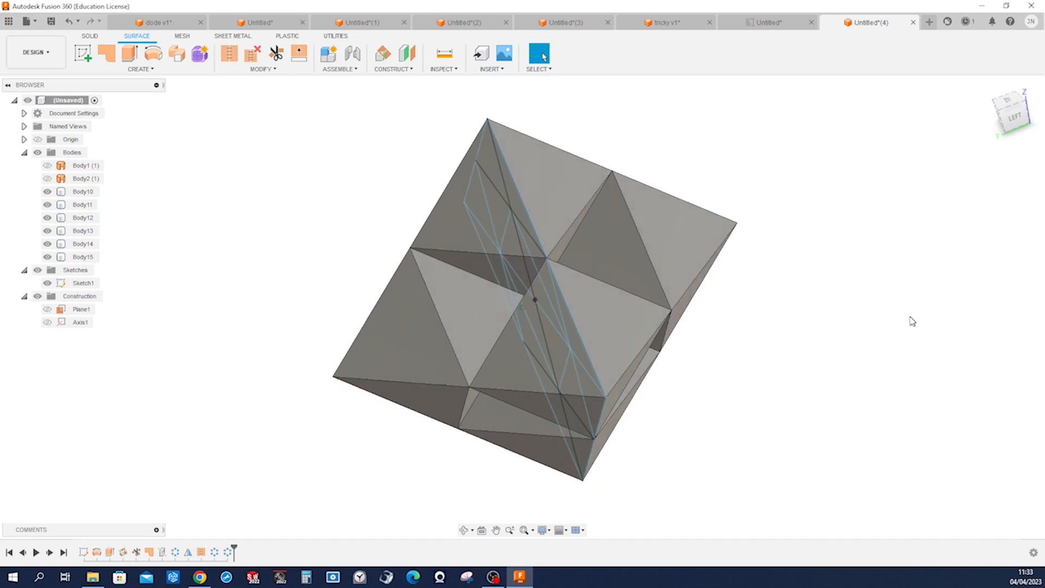
Hide the nested-squares sketch and examine the polyhedron from the top, left, front and home views
left_click(48, 284)
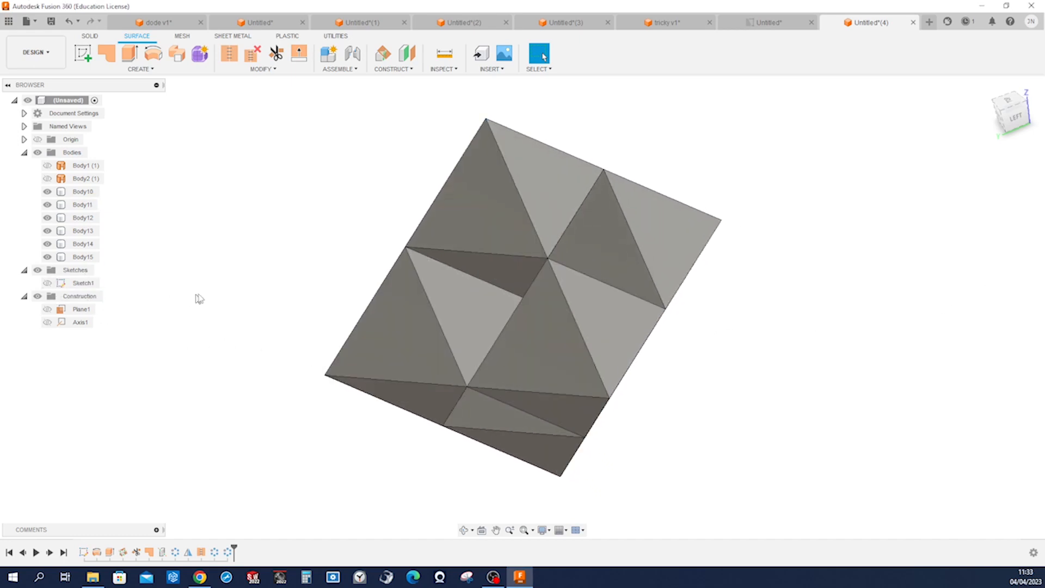
left_click(91, 37)
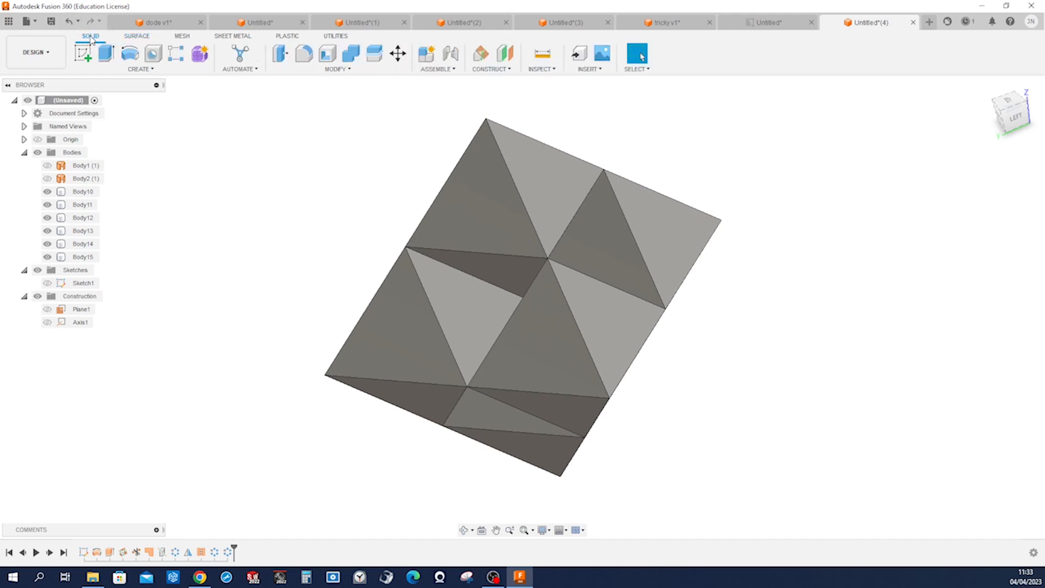
key("t")
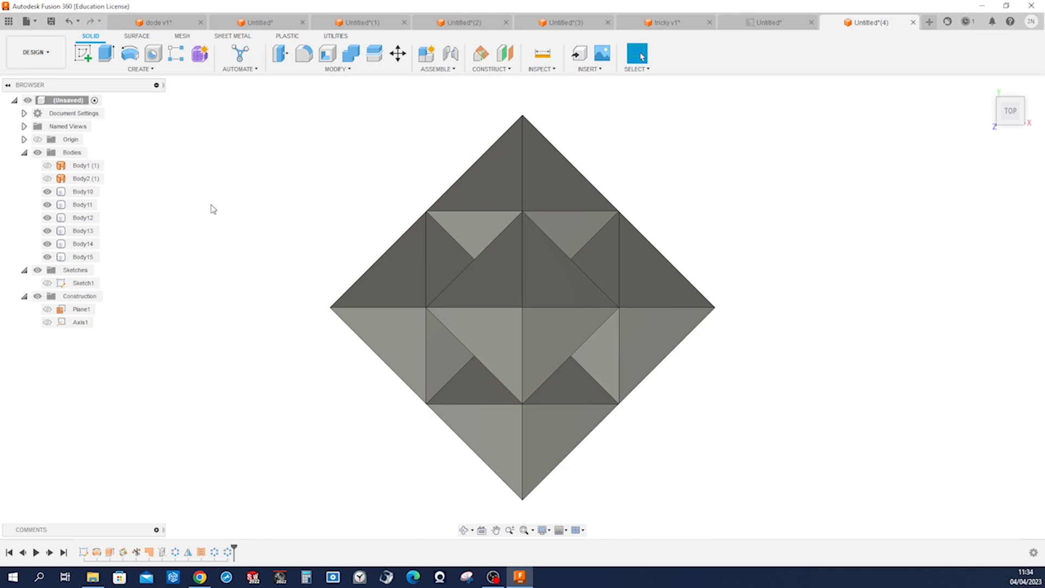
key("l")
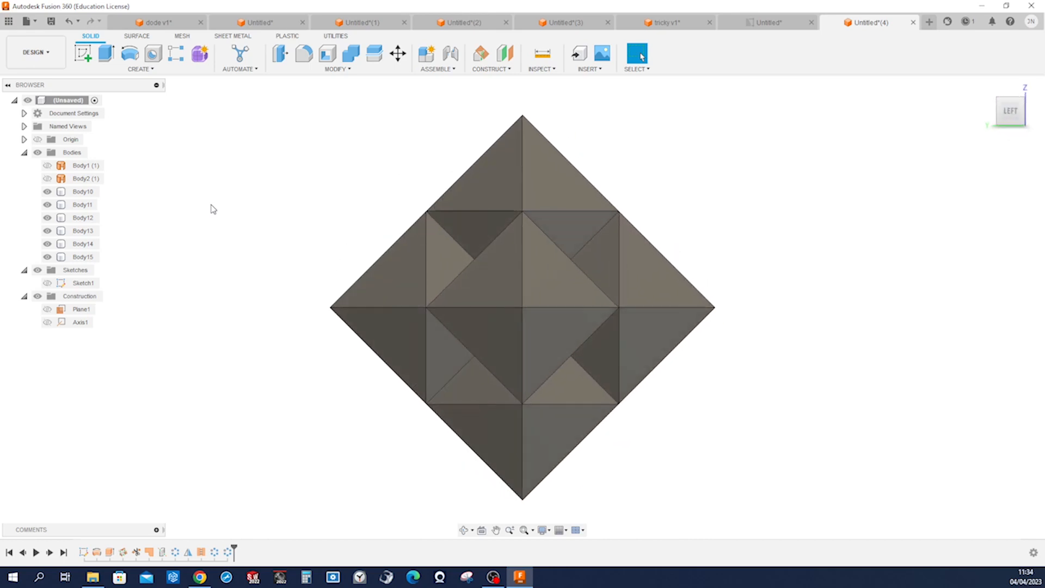
key("f")
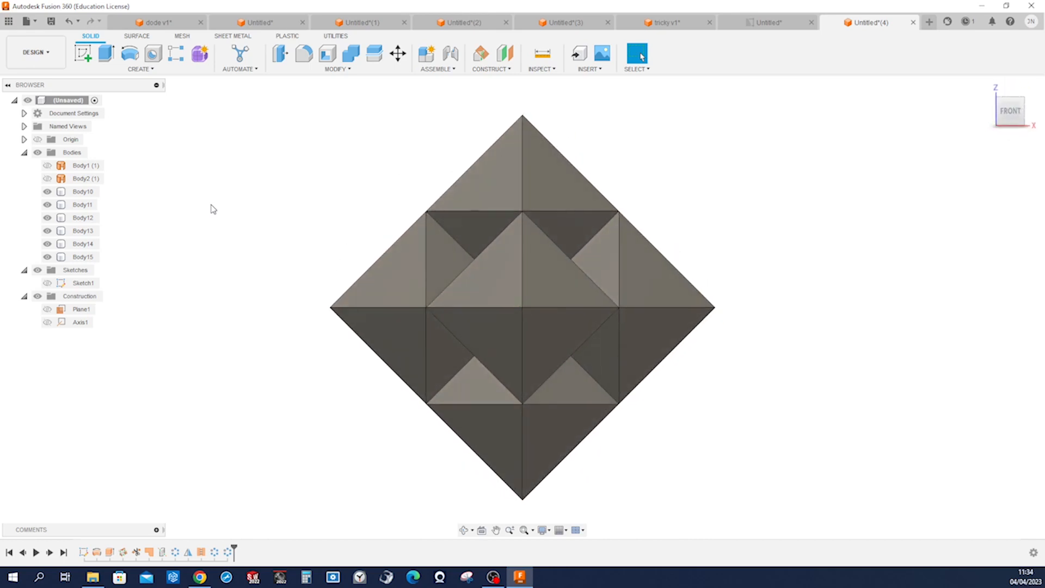
key("Home")
key("F6")
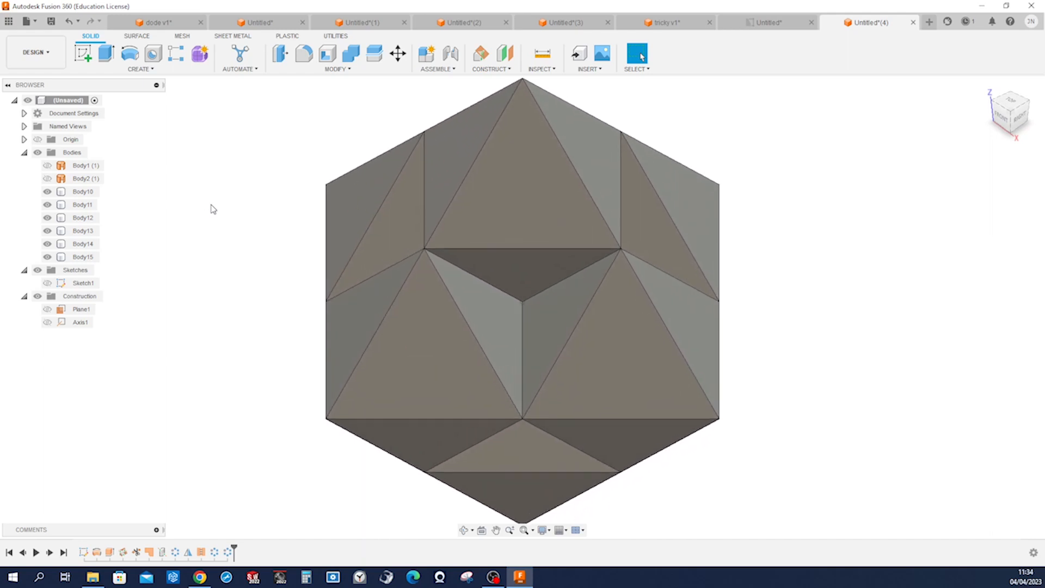